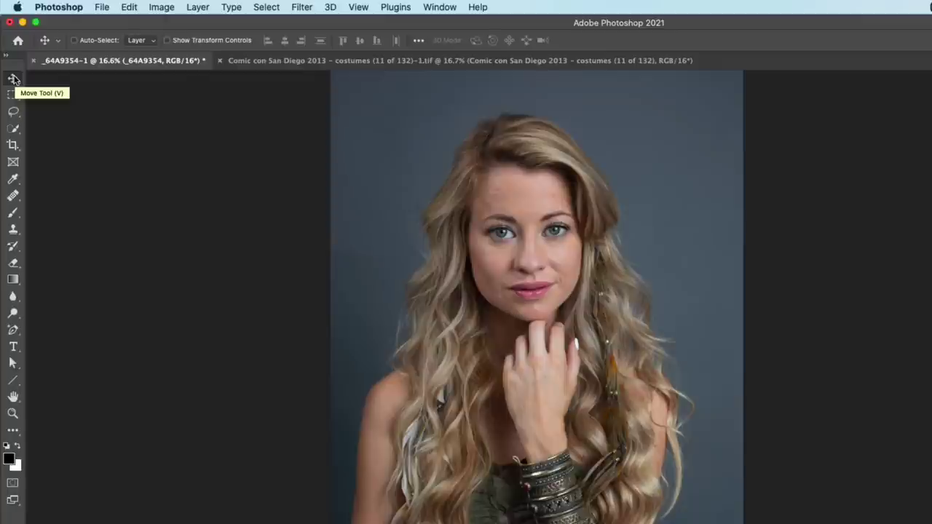
Select the woman automatically with the Quick Selection tool's Select Subject and open the selection in Select and Mask.
left_click(13, 129)
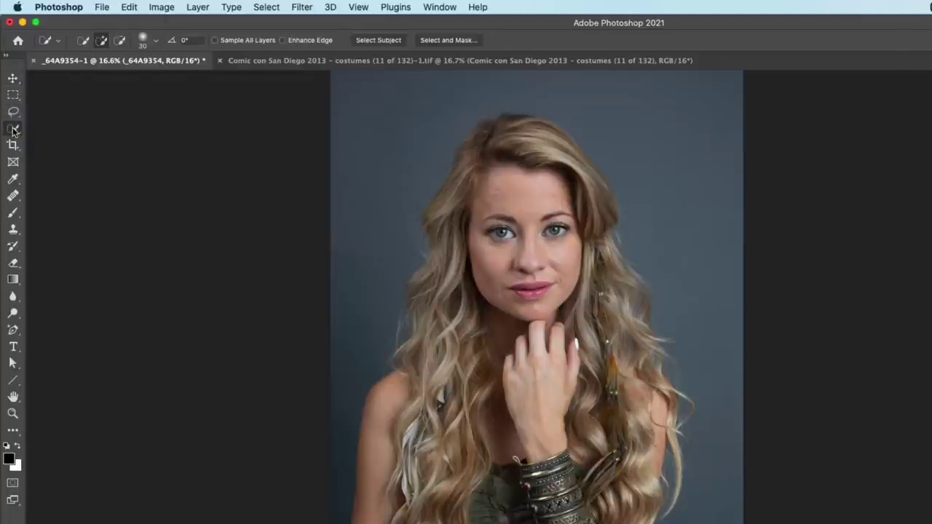
right_click(13, 130)
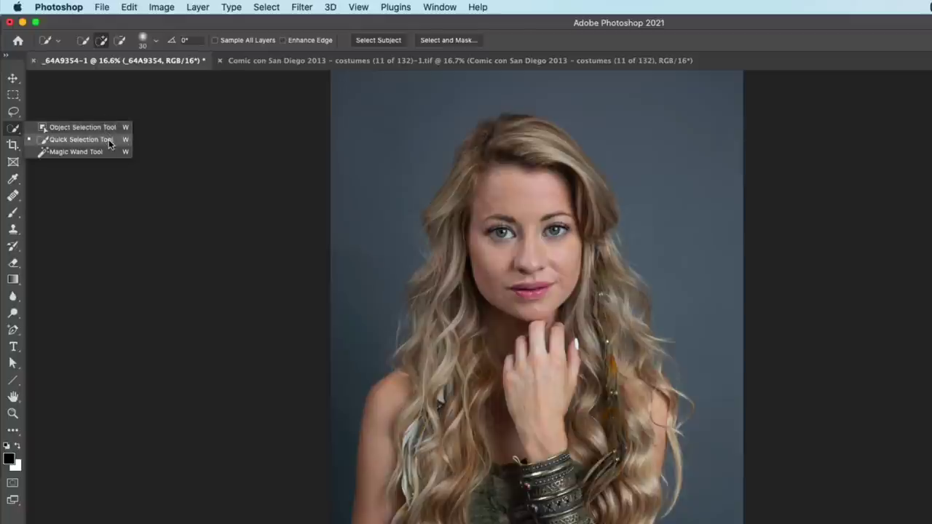
left_click(108, 139)
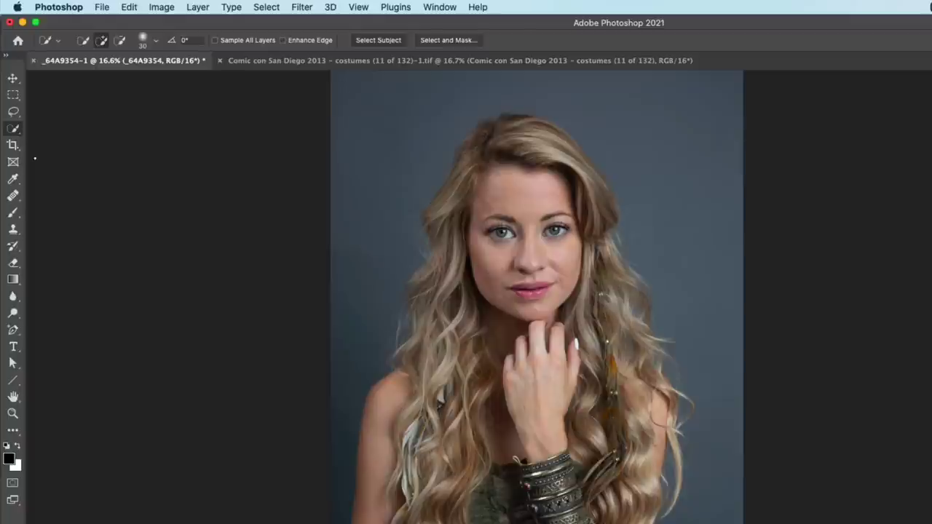
left_click(383, 41)
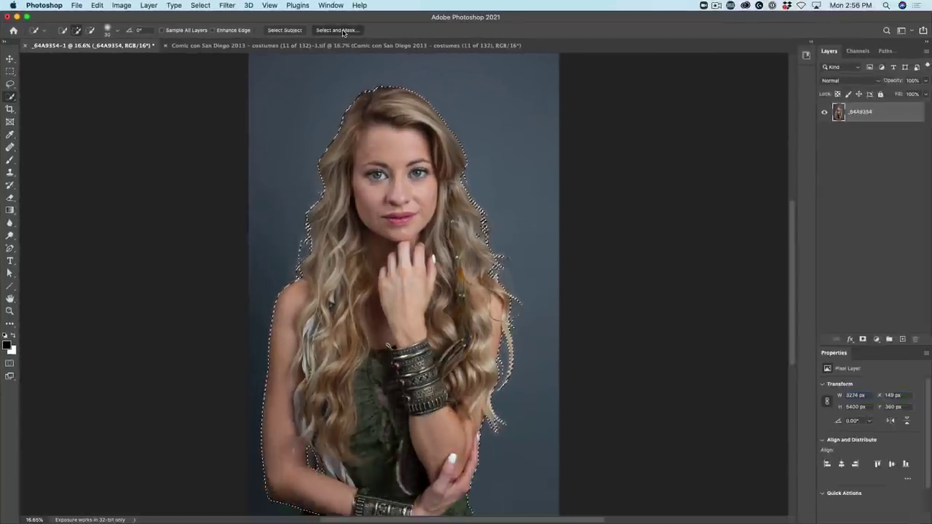
left_click(337, 29)
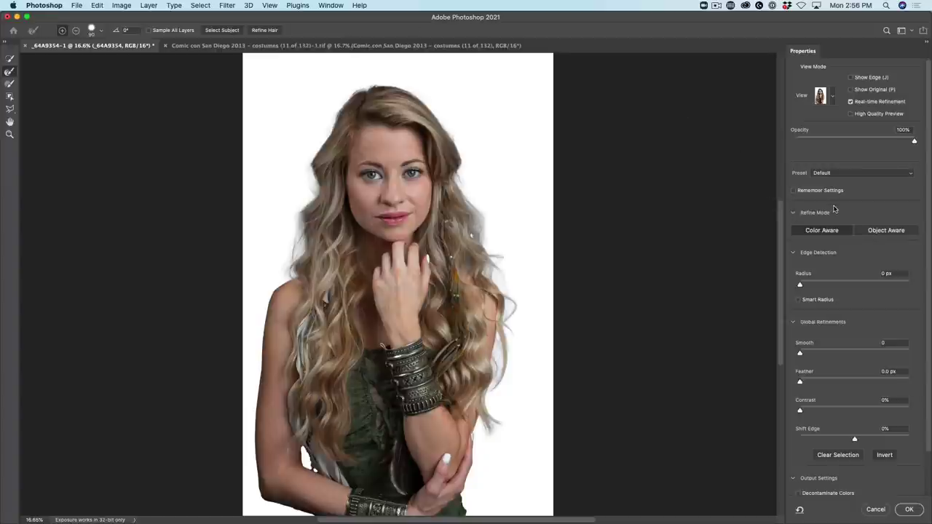
Preview the woman's cutout in Onion Skin view, with transparency at 0% and at 100%.
left_click(833, 102)
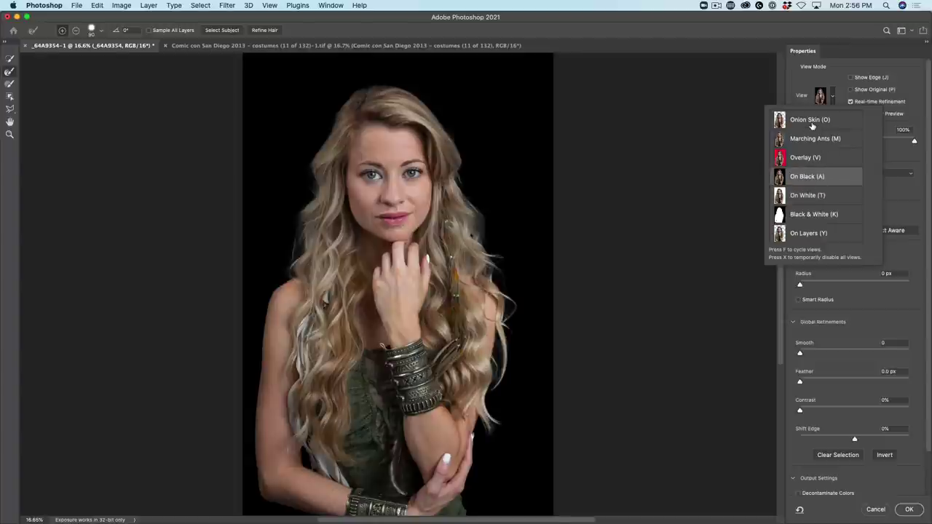
left_click(823, 42)
left_click_drag(906, 138, 792, 140)
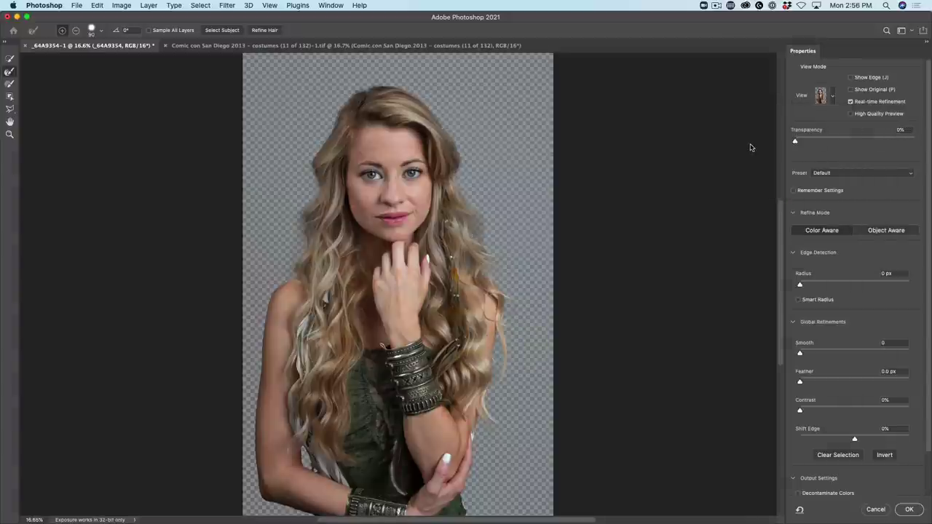
left_click_drag(795, 142, 928, 139)
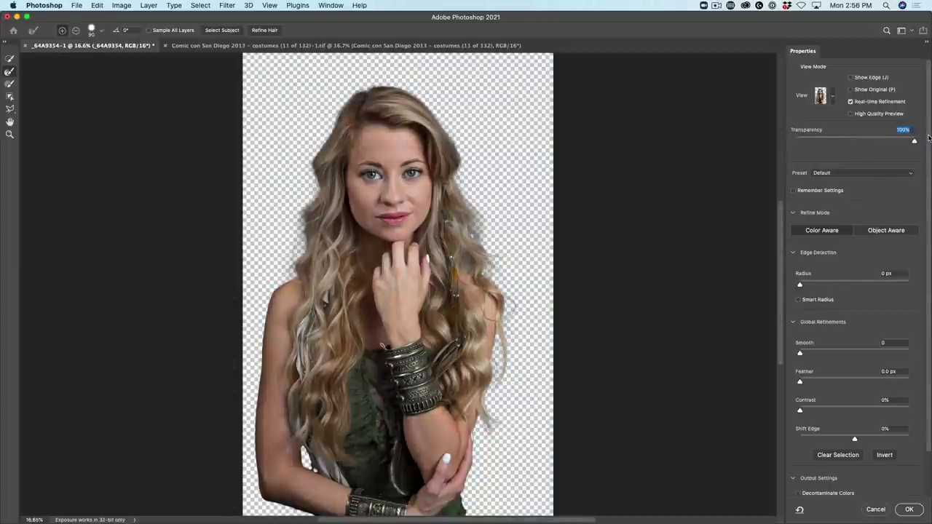
Compare the cutout in the On Black, On White and Onion Skin views, ending with On Black.
left_click(833, 99)
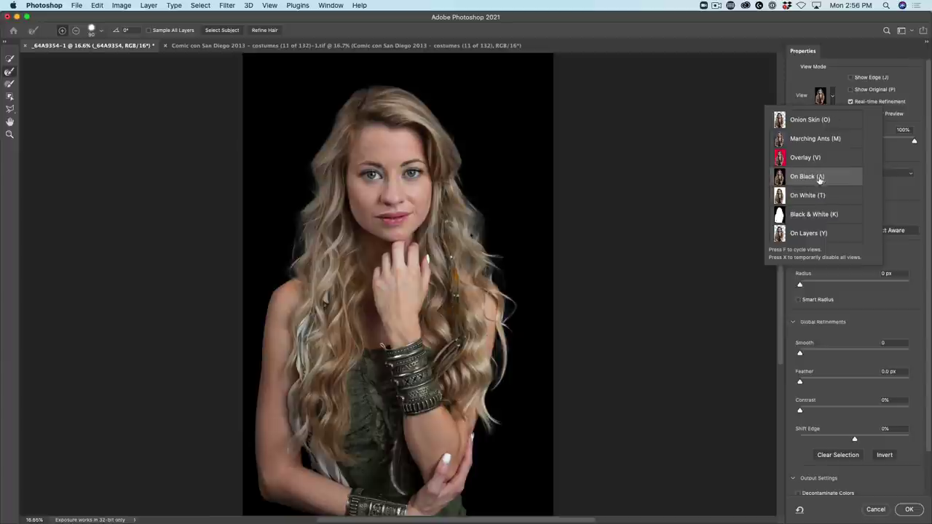
left_click(840, 81)
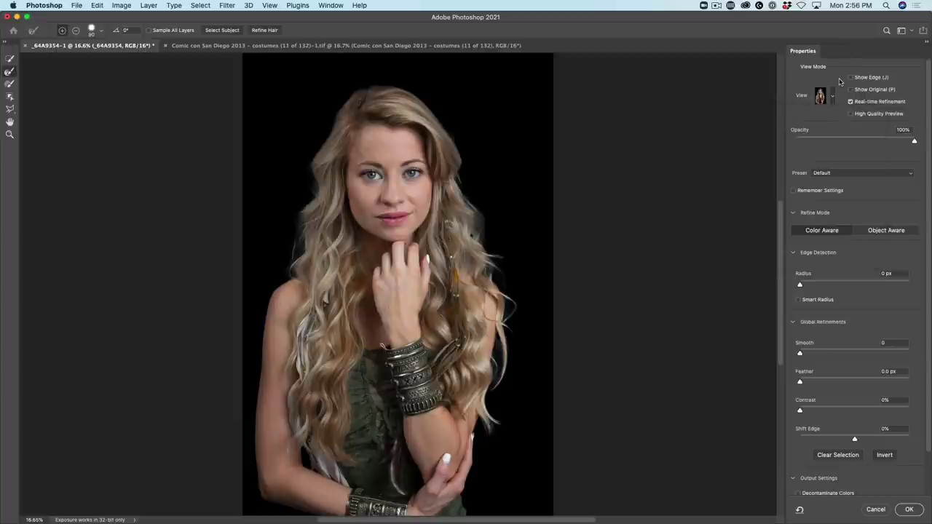
key("w")
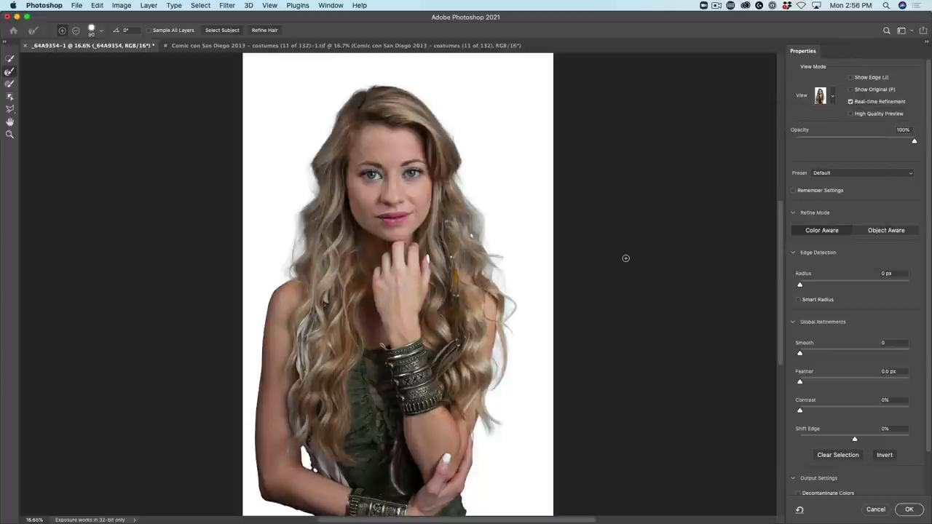
key("y")
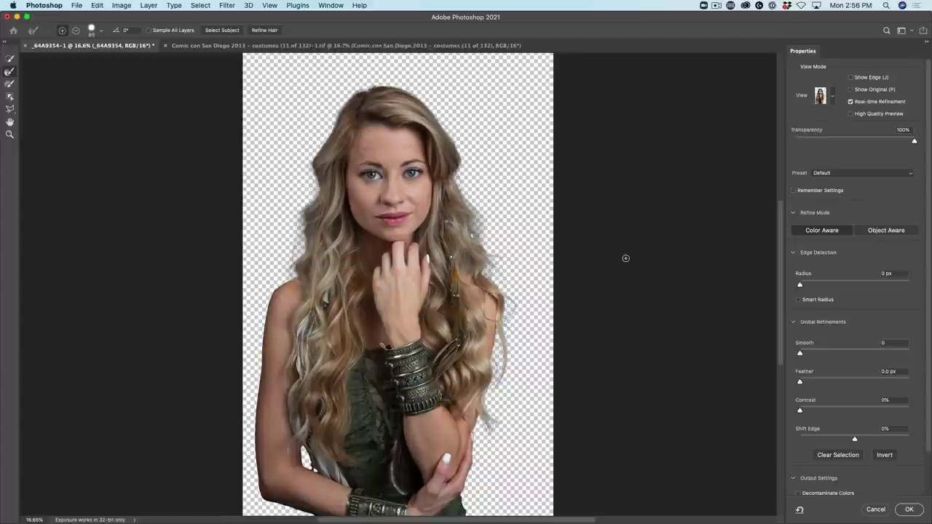
left_click(832, 95)
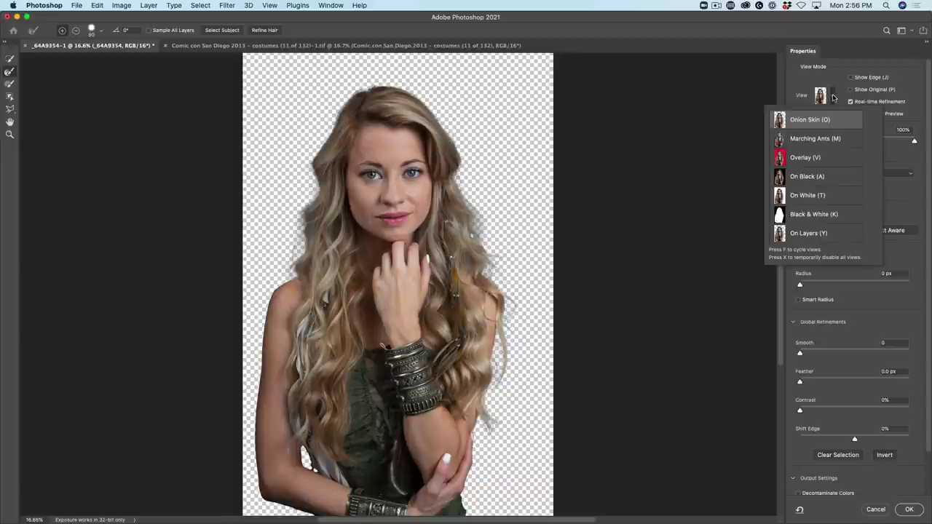
left_click(830, 177)
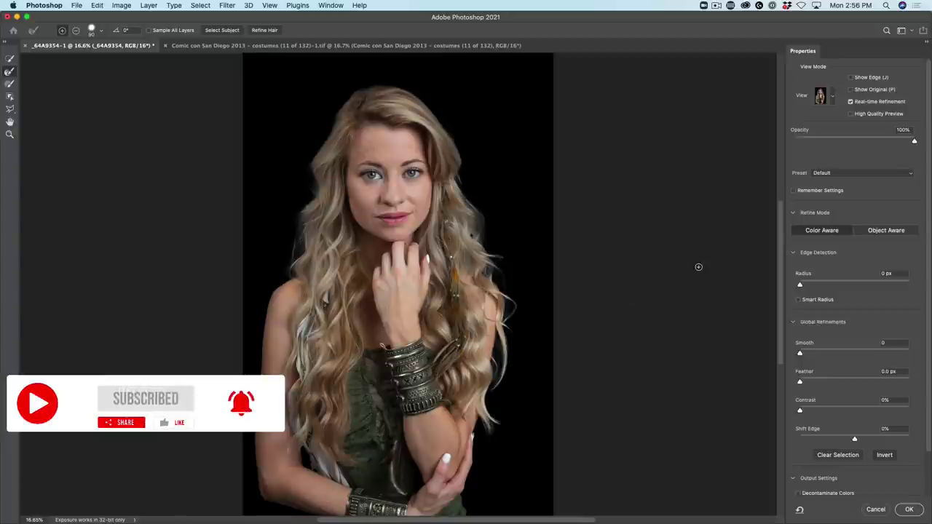
Switch the refine mode to Object Aware and run Refine Hair, checking the edges on white and on black.
left_click(880, 231)
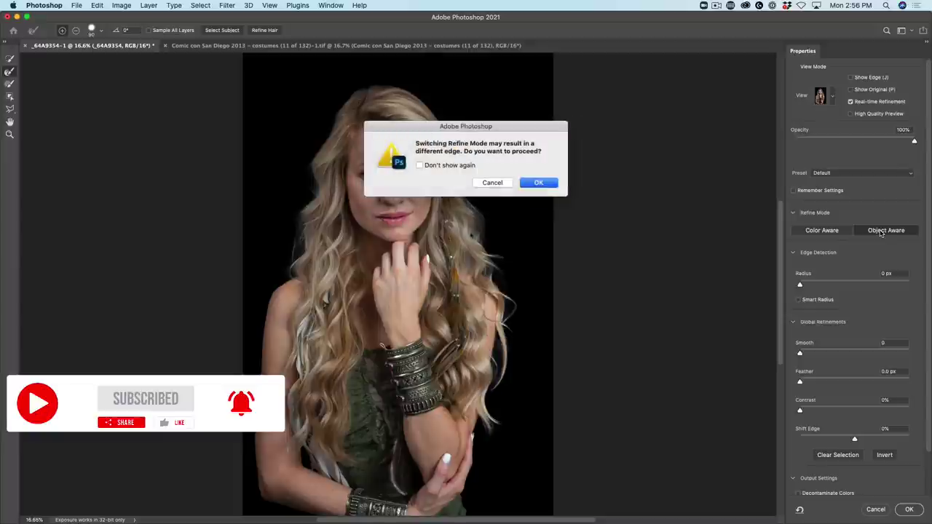
left_click(539, 183)
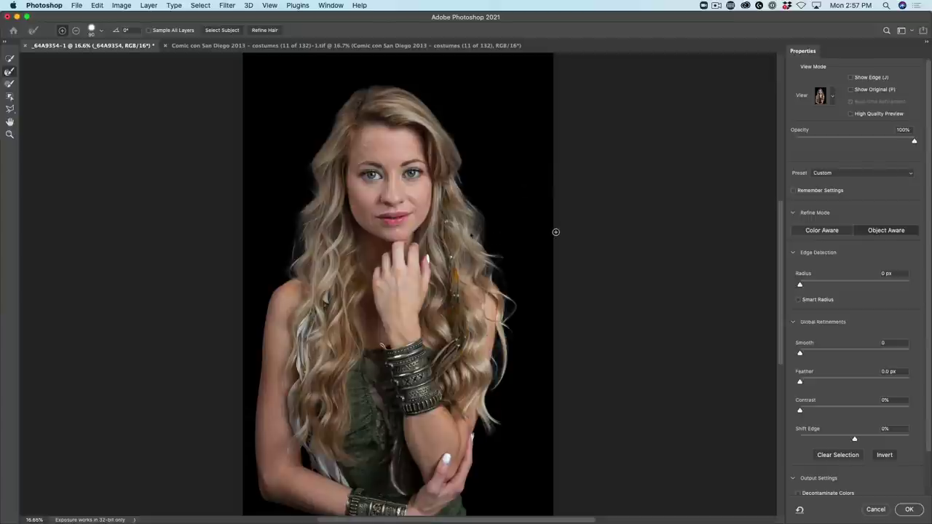
key("t")
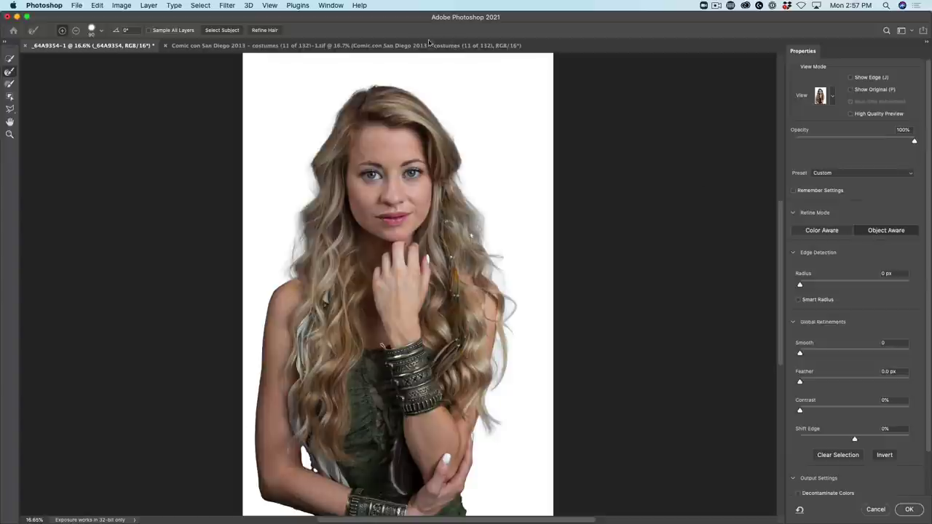
left_click(265, 30)
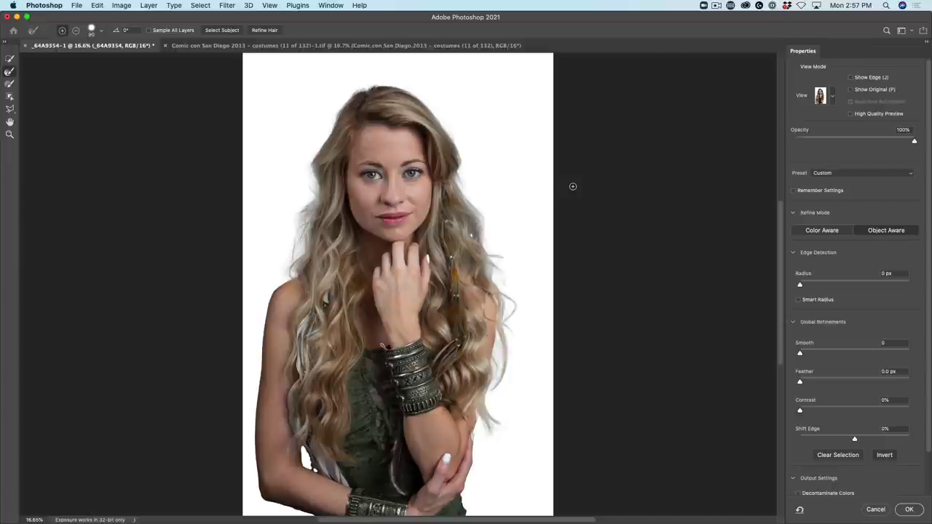
key("a")
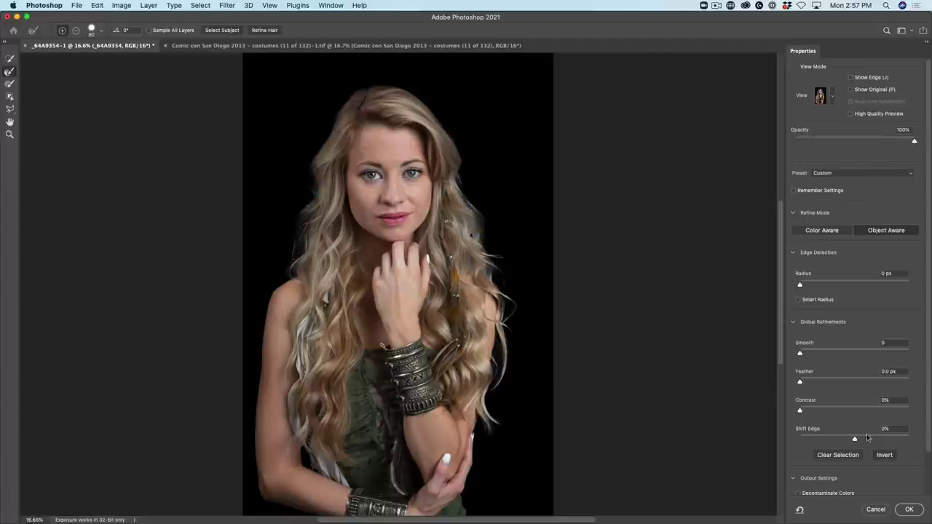
Output the refined selection as a New Layer with Layer Mask and apply it.
scroll(925, 335, "down", 3)
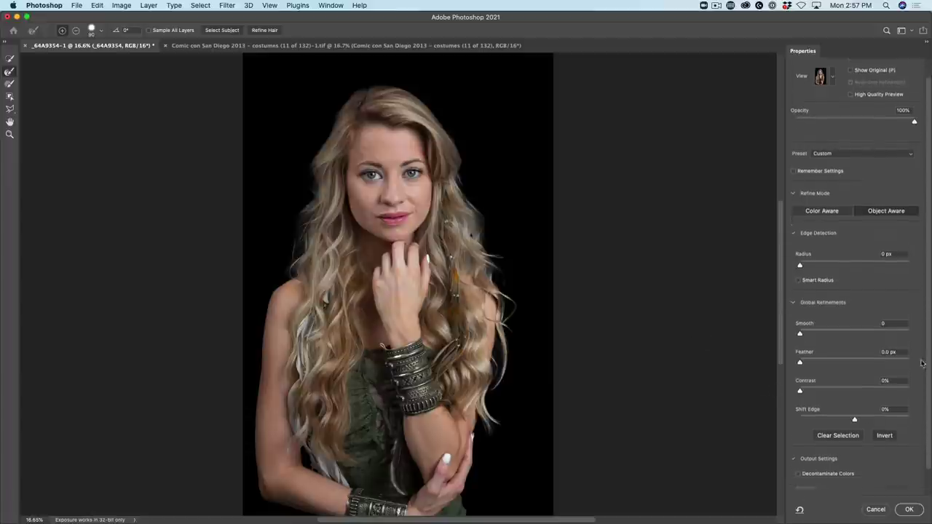
left_click(866, 487)
scroll(865, 488, "down", 2)
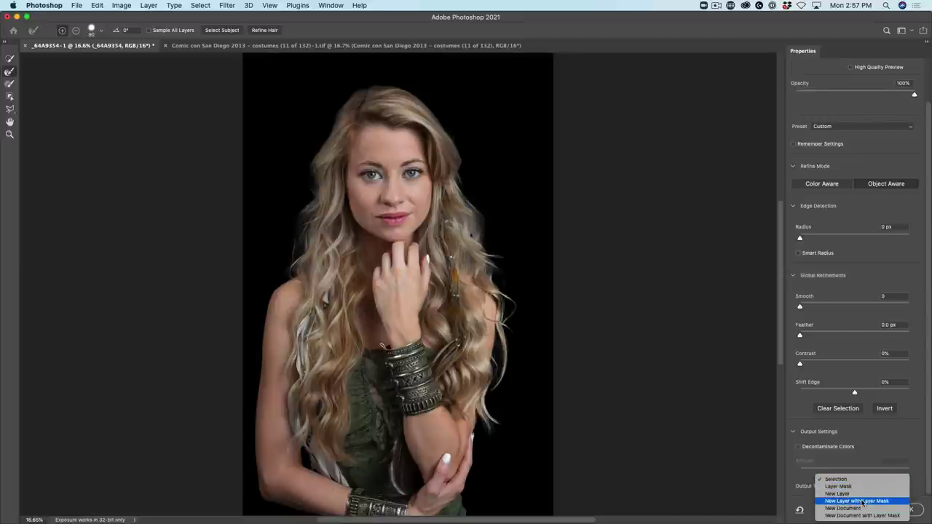
left_click(864, 501)
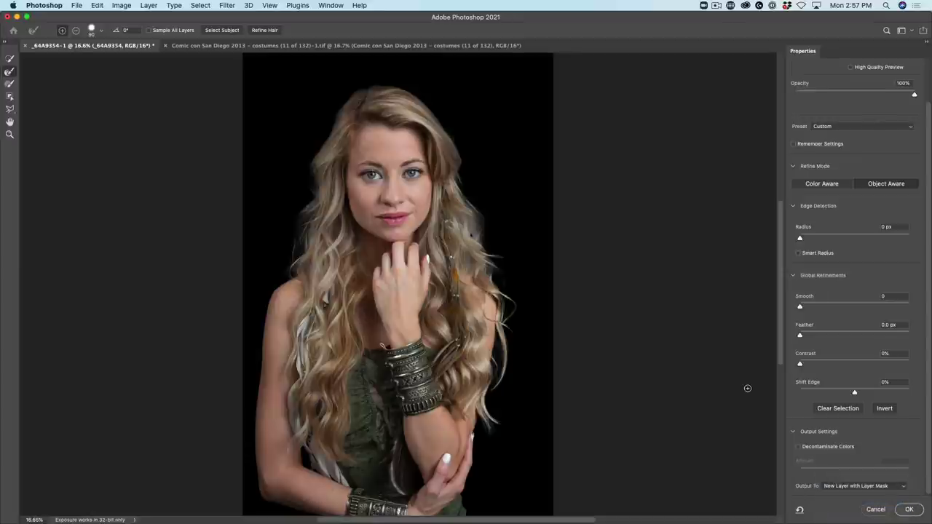
left_click(907, 510)
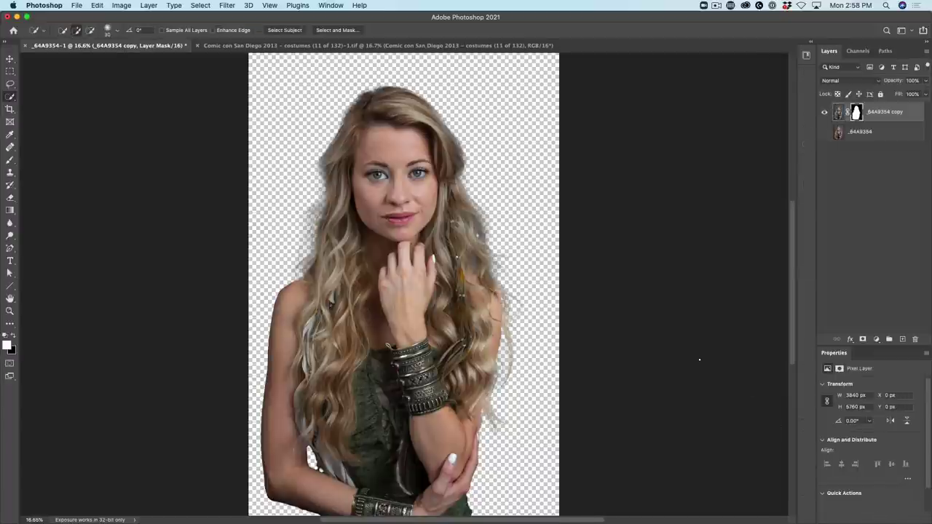
Place the Curved video wall image from the PSC Library and enlarge it about its center to about 10800 × 6076 px.
left_click(807, 55)
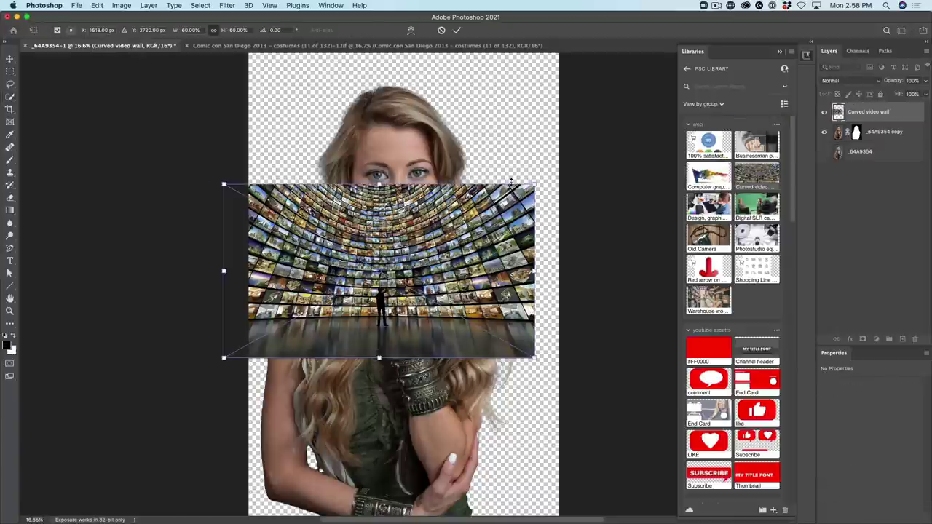
left_click_drag(534, 185, 724, 30)
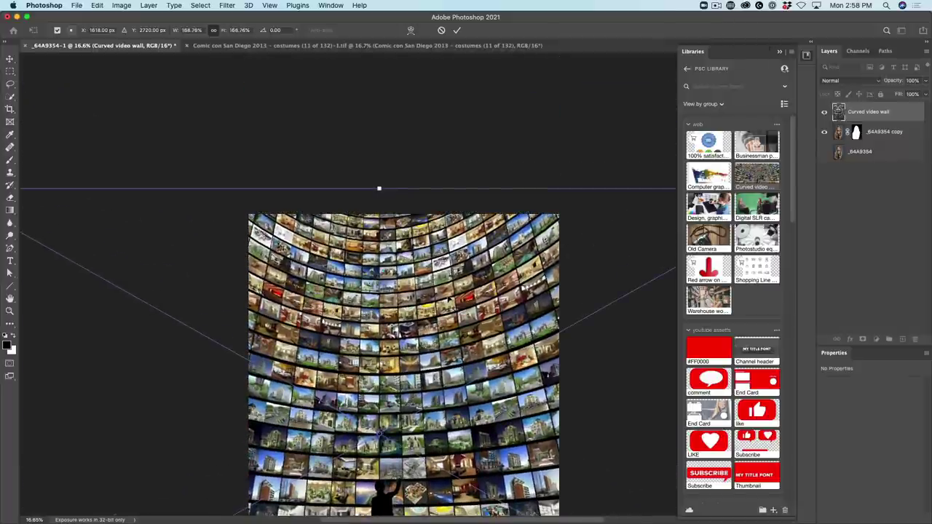
key("Return")
key("w")
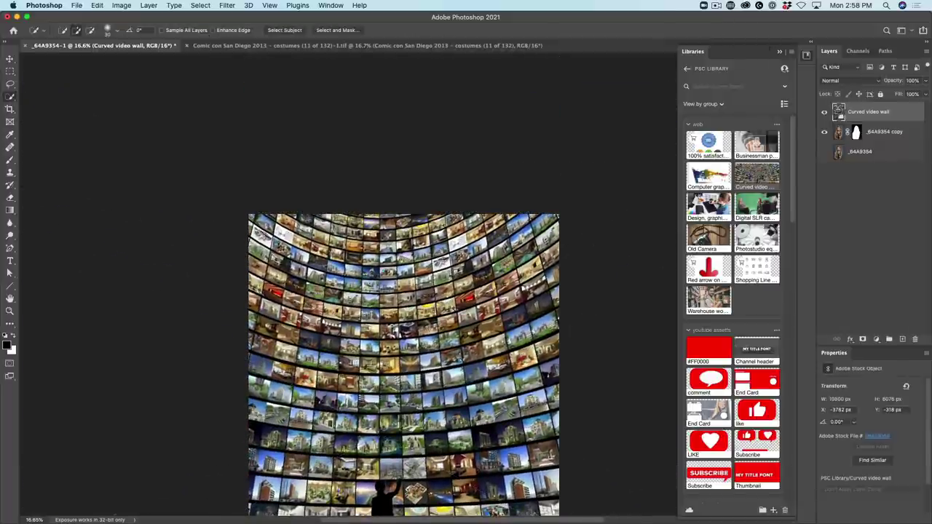
Move the Curved video wall layer beneath the masked cutout of the woman and switch to the Move tool.
scroll(455, 305, "down", 5)
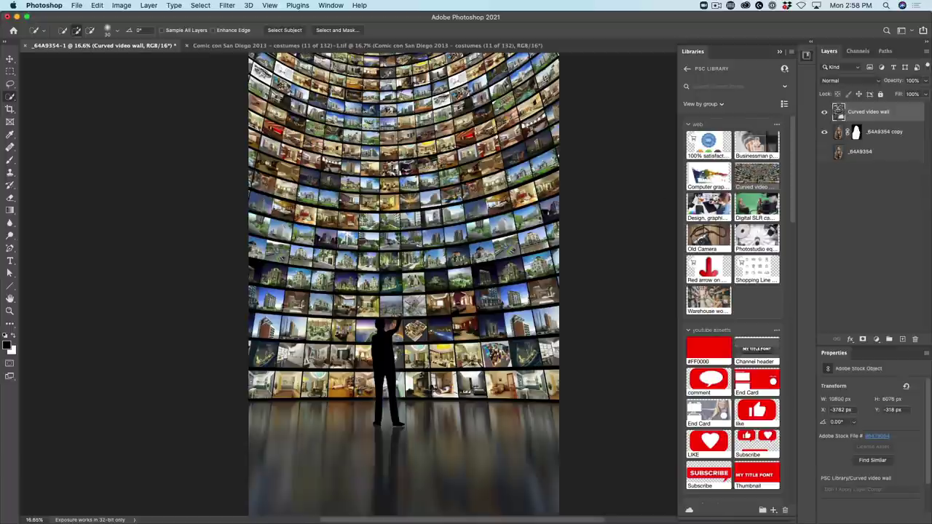
left_click_drag(886, 125, 881, 160)
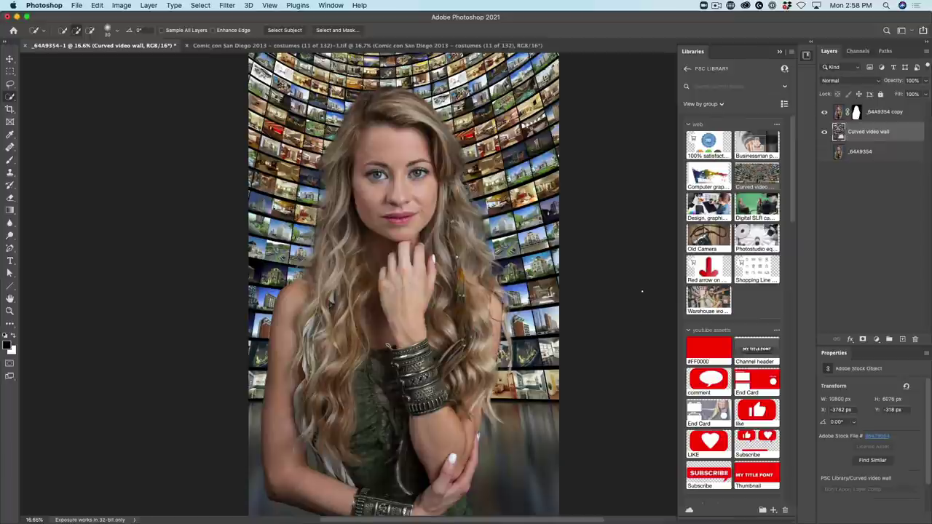
key("v")
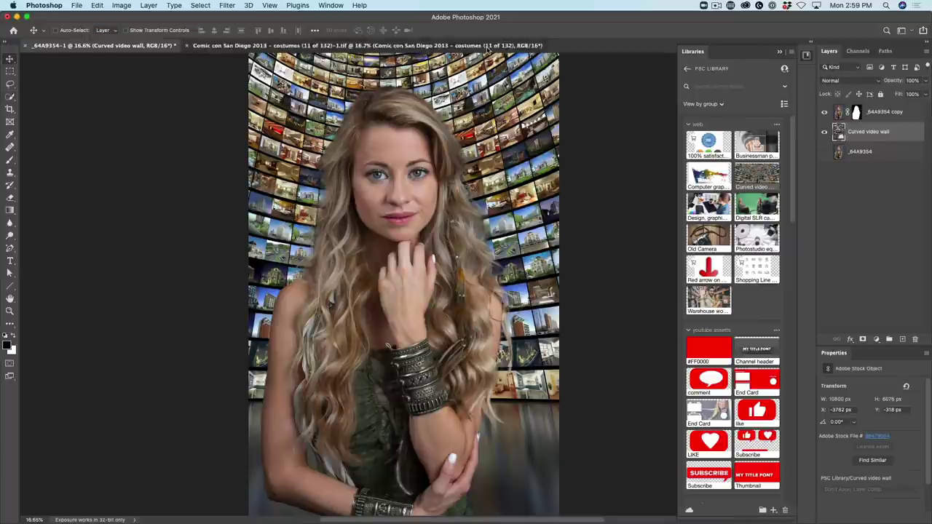
Switch to the Comic con San Diego 2013 document and select the costumed wolf with Quick Selection's Select Subject.
left_click(486, 46)
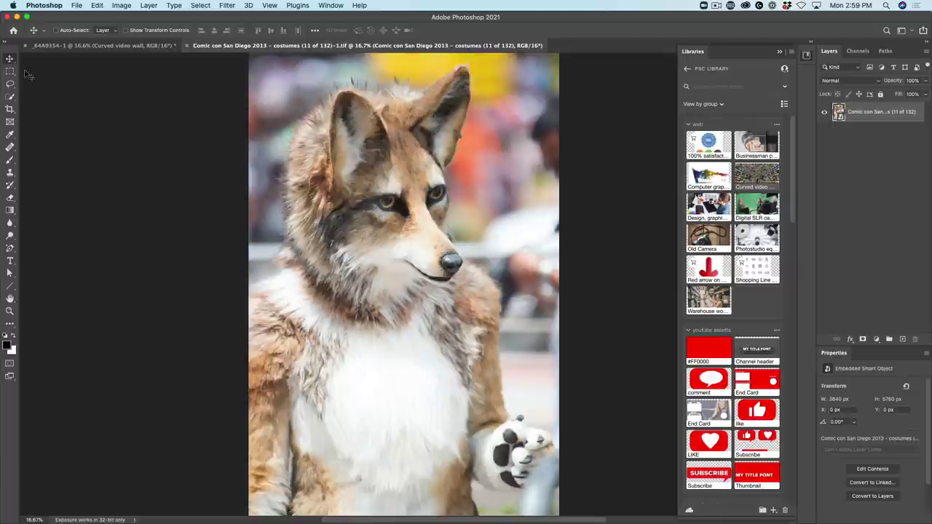
left_click_drag(11, 96, 49, 103)
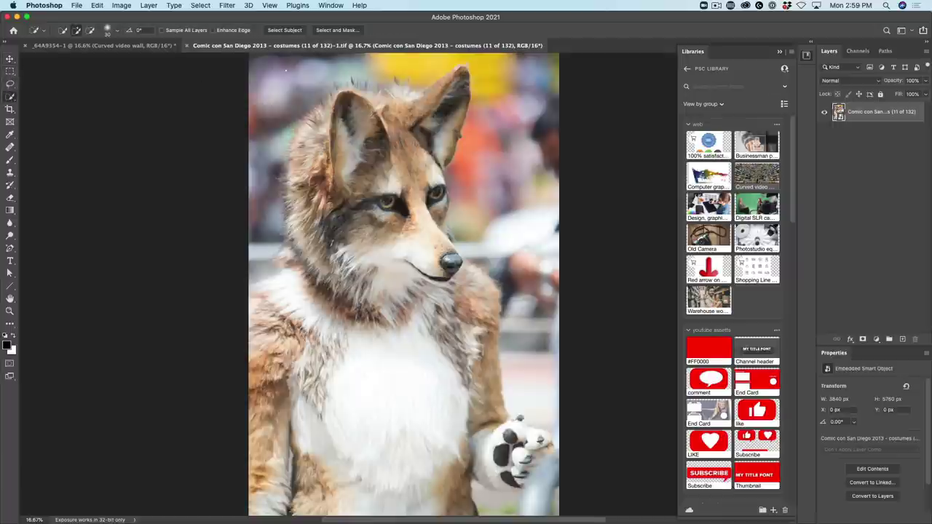
left_click(280, 31)
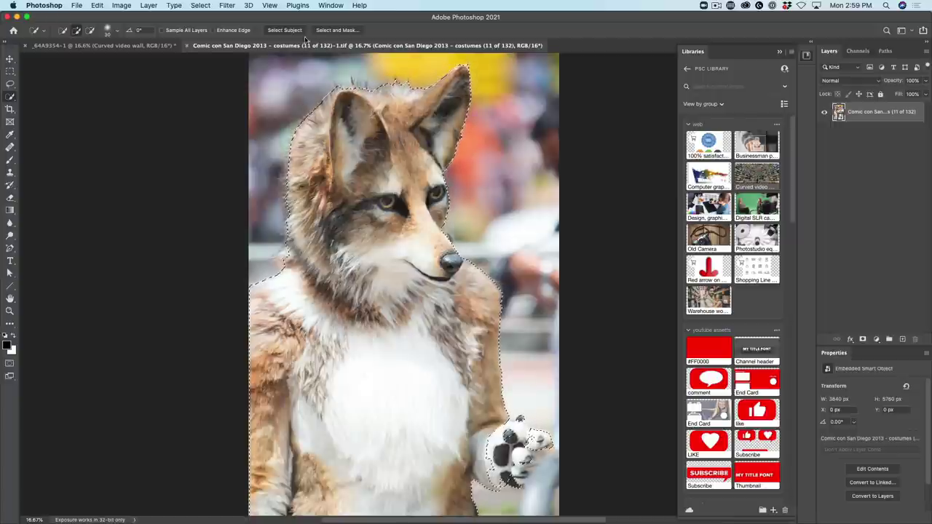
Open the wolf selection in Select and Mask and set the refine mode to Color Aware.
key("alt+super+r")
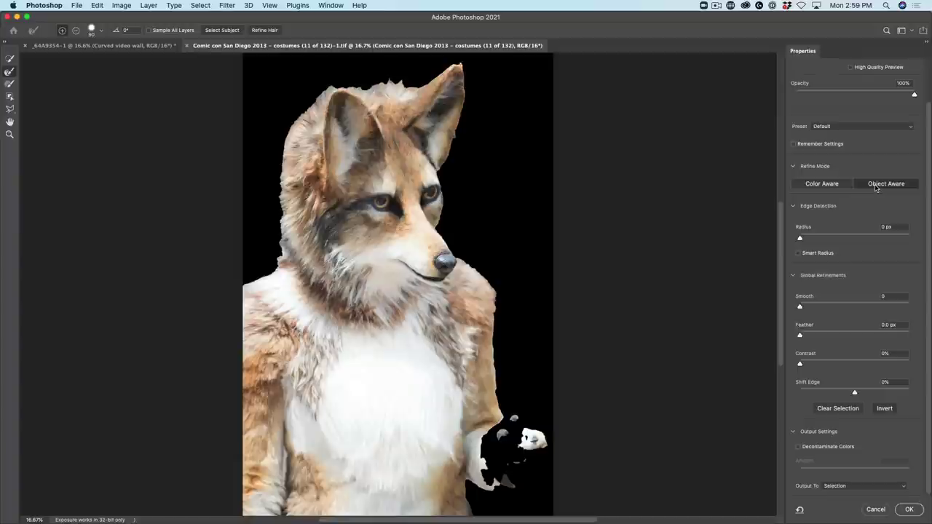
left_click(823, 184)
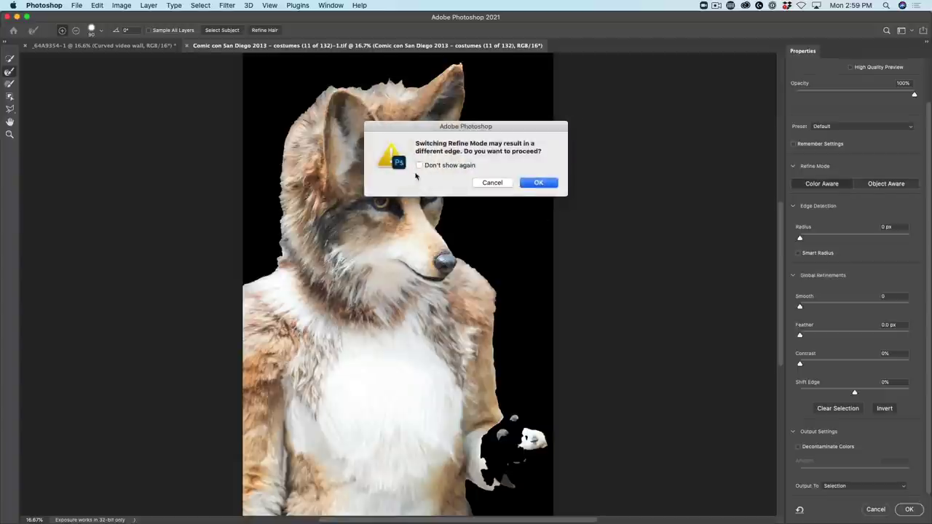
left_click(535, 184)
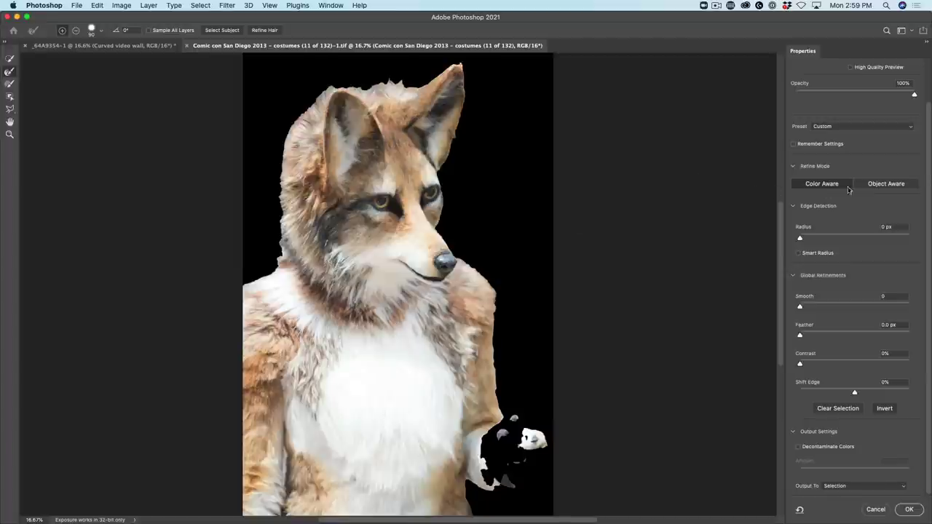
Refine the wolf's fur edges in Object Aware mode with the Refine Edge brush and set the edge radius to 250 px.
left_click(886, 184)
left_click(539, 182)
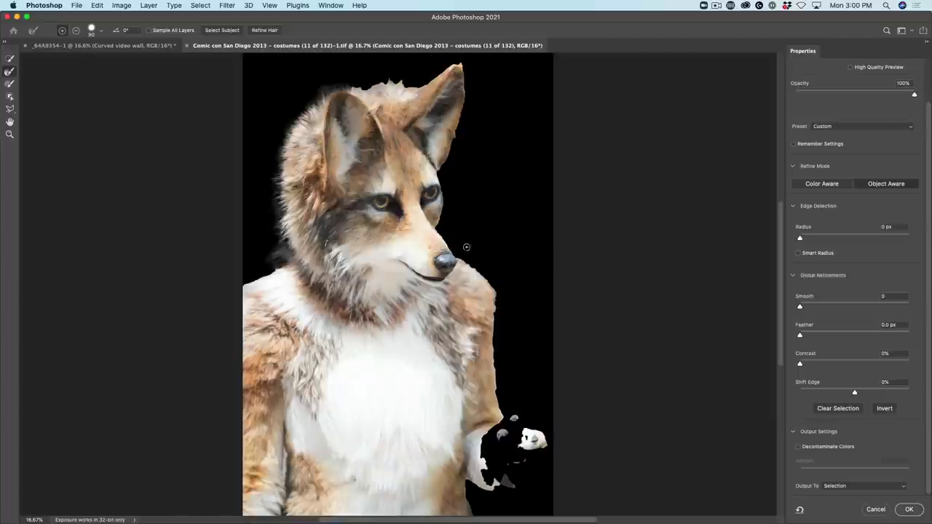
left_click_drag(254, 284, 293, 270)
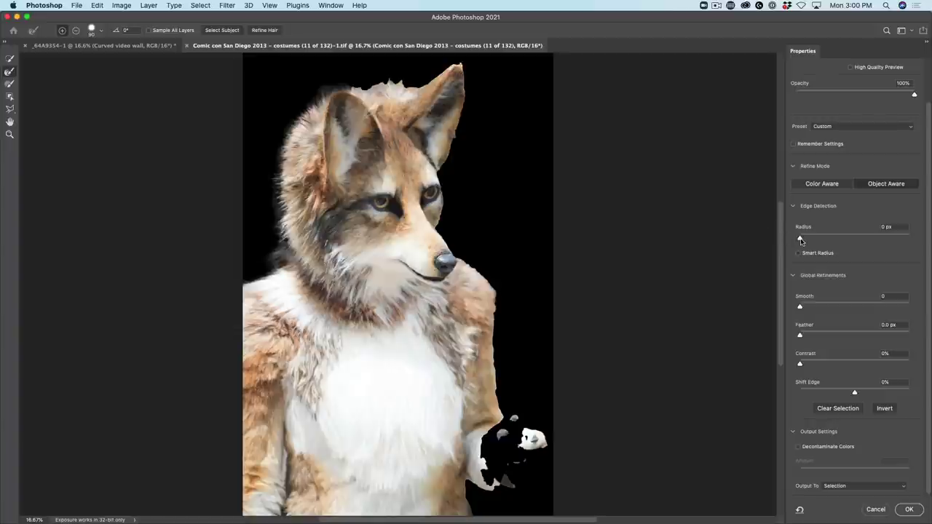
left_click_drag(801, 239, 804, 239)
left_click_drag(807, 239, 918, 237)
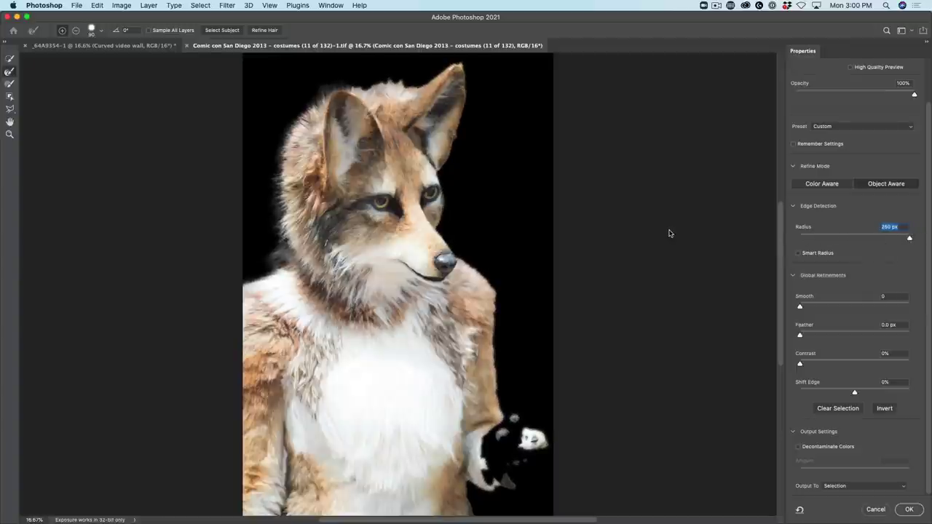
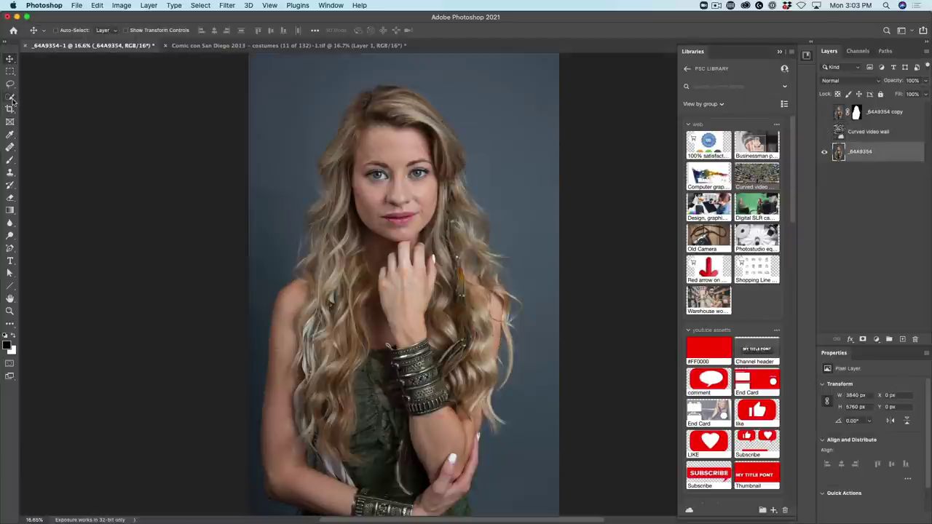
Select the woman in the _64A9354 image with the Object Selection tool and switch to the Quick Selection tool.
left_click_drag(12, 102, 79, 98)
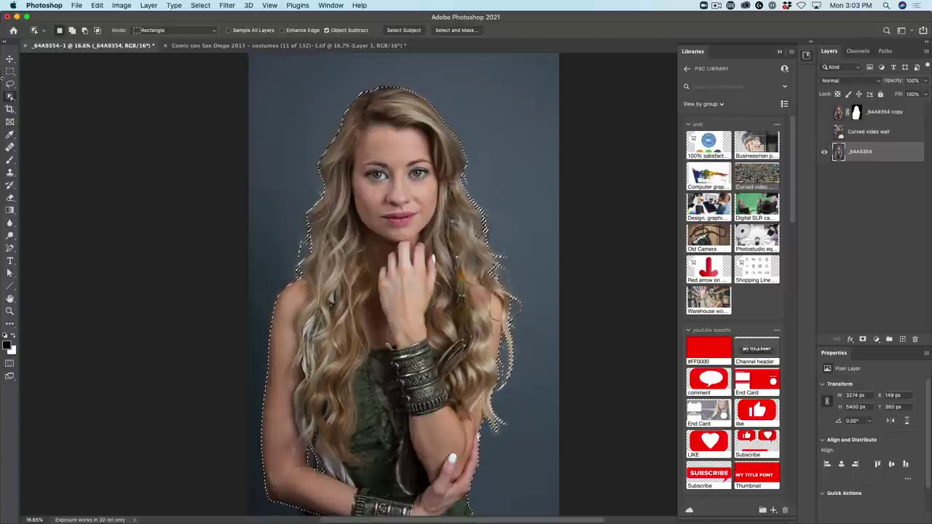
left_click_drag(11, 96, 32, 97)
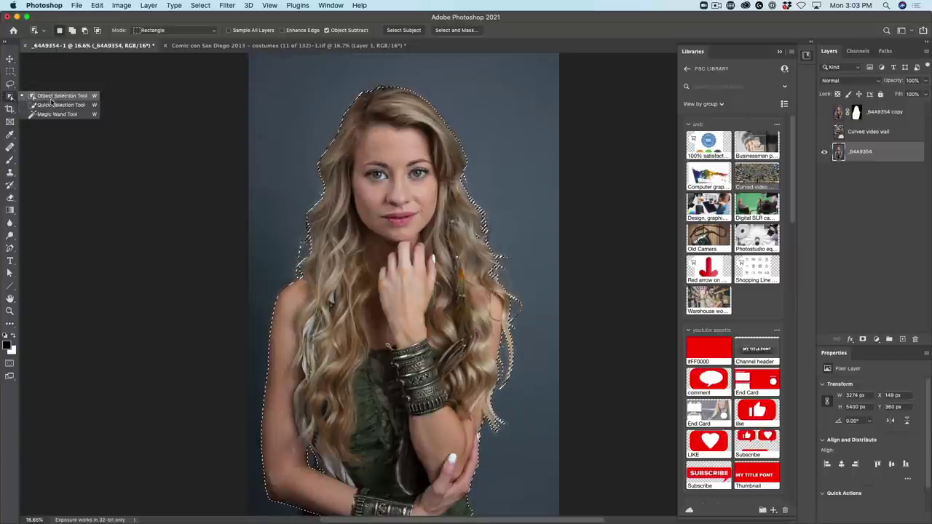
left_click(58, 104)
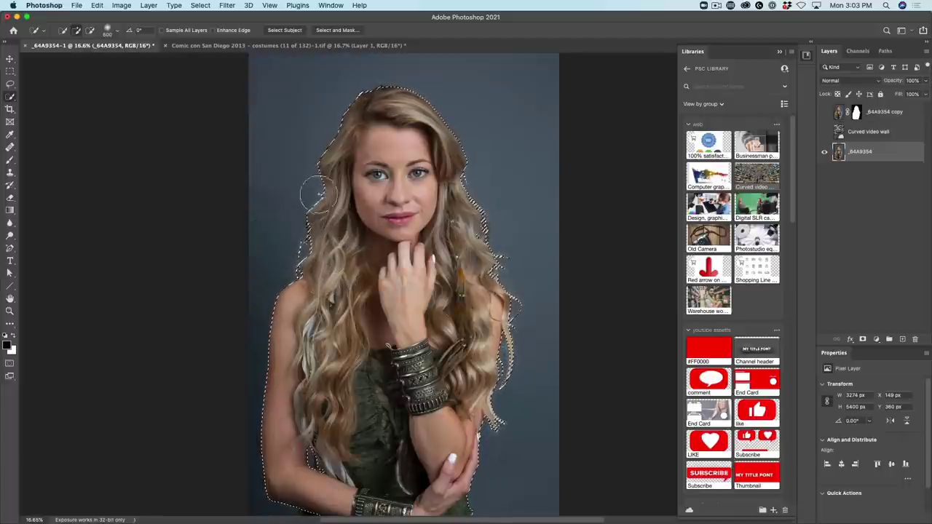
key("alt")
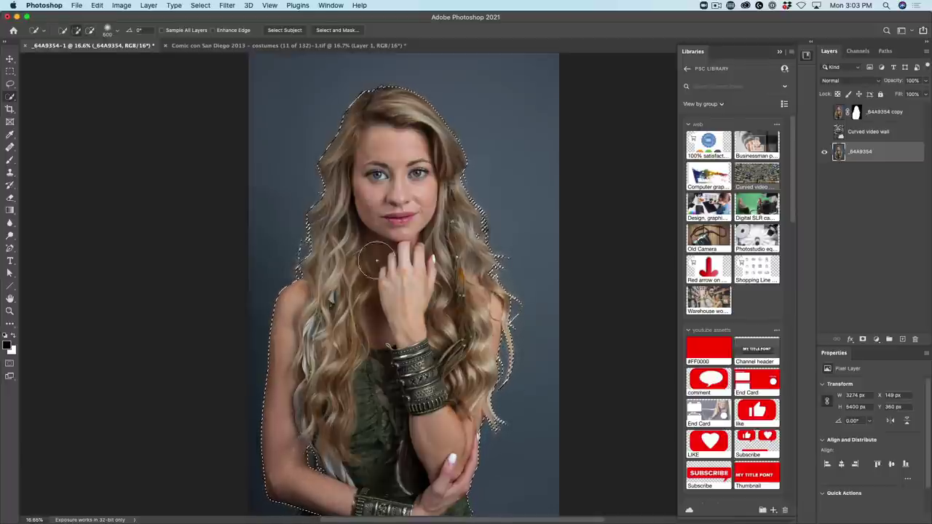
Open the woman's selection in Select and Mask and brush along both sides of her hair to refine the edges.
left_click(338, 30)
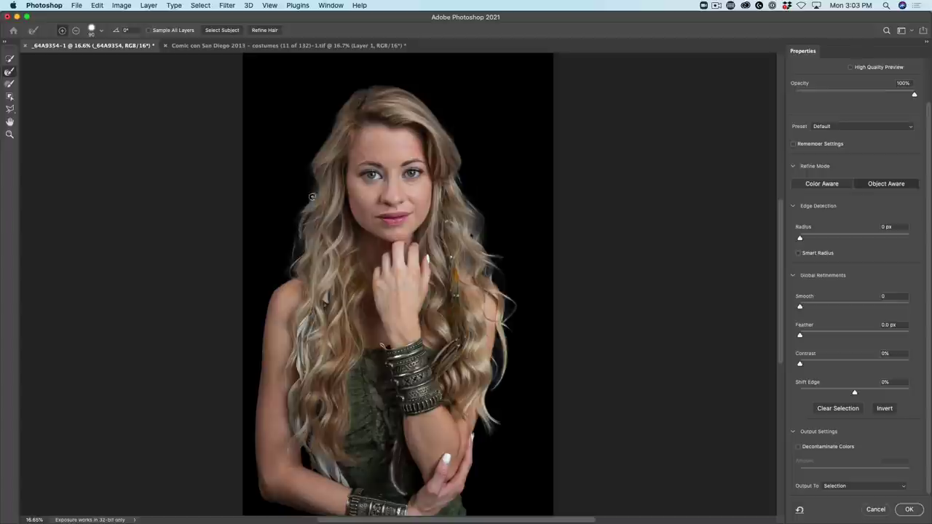
mouse_move(308, 182)
left_mouse_down()
mouse_move(314, 162)
mouse_move(387, 83)
mouse_move(419, 98)
mouse_move(514, 302)
mouse_move(459, 135)
left_mouse_up()
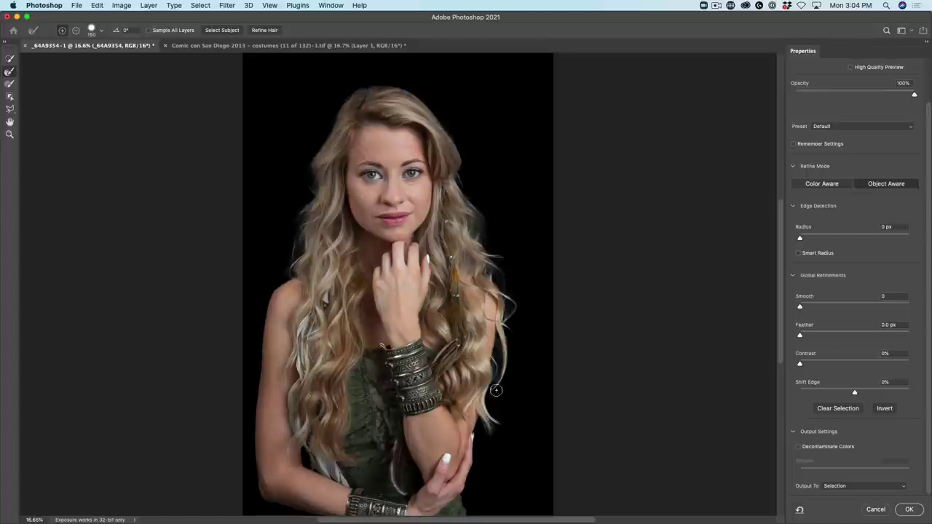
mouse_move(295, 269)
left_mouse_down()
mouse_move(313, 156)
mouse_move(380, 83)
left_mouse_up()
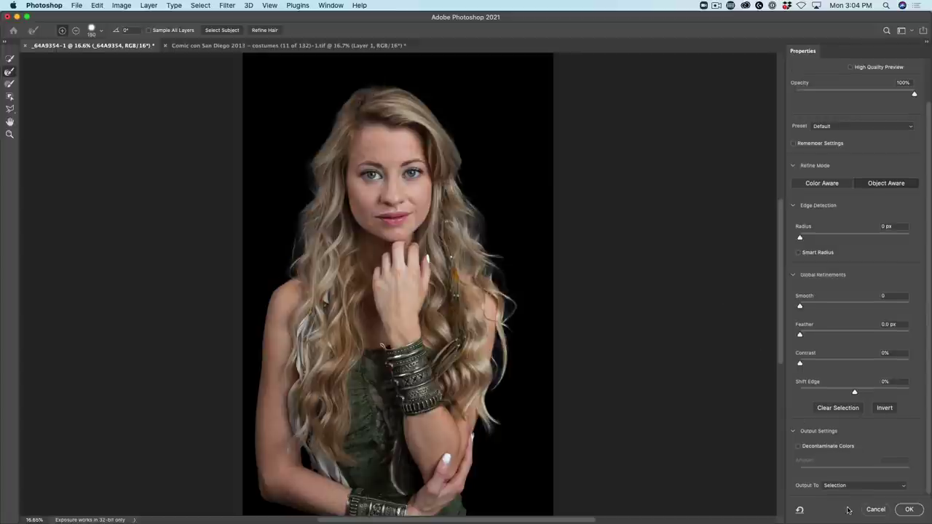
Output the refined selection to a new layer with layer mask and show the Curved video wall layer directly beneath it.
left_click(855, 487)
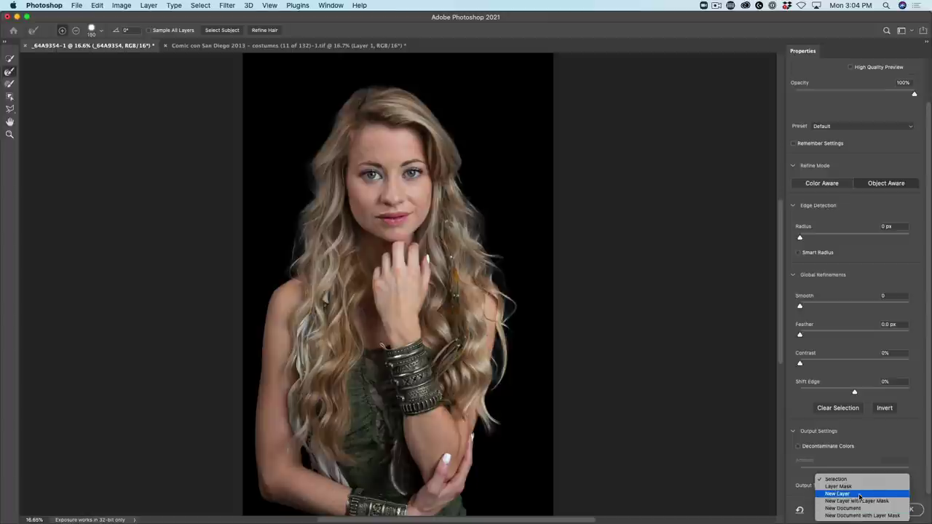
left_click(862, 501)
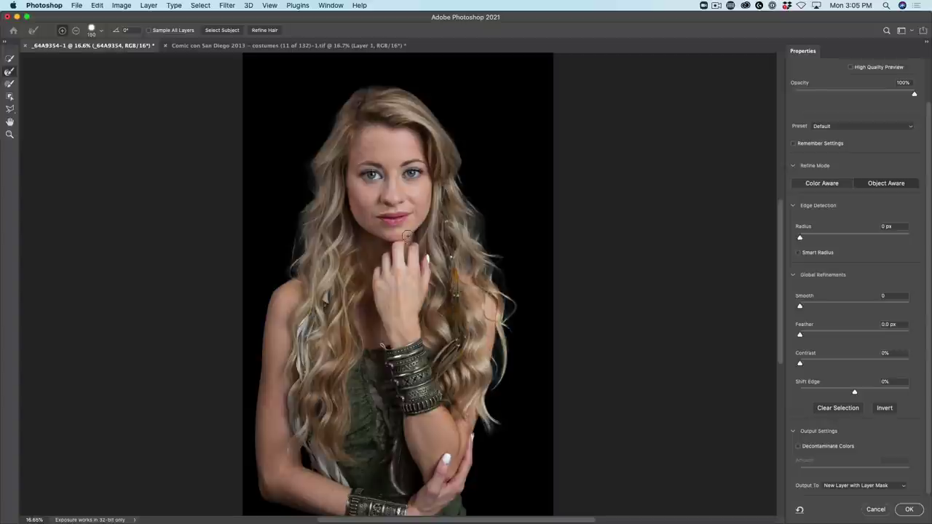
left_click(909, 510)
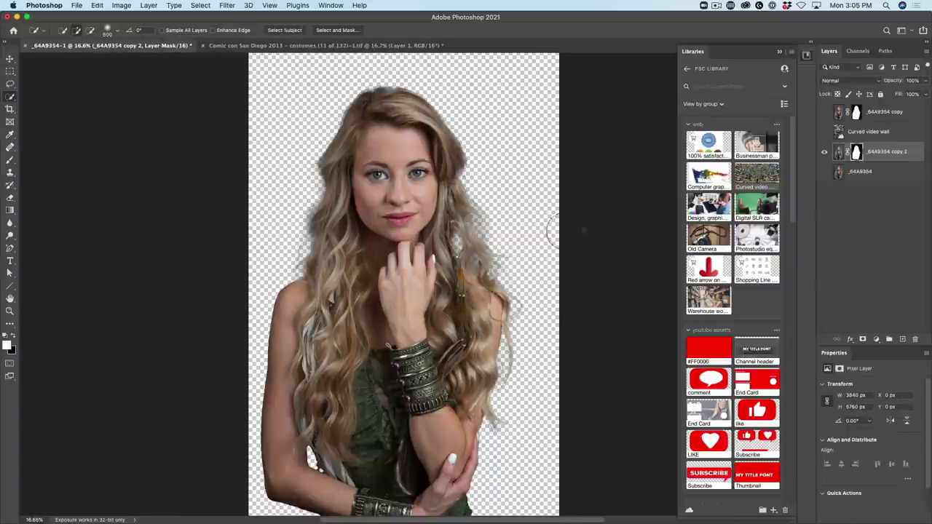
left_click_drag(872, 131, 871, 162)
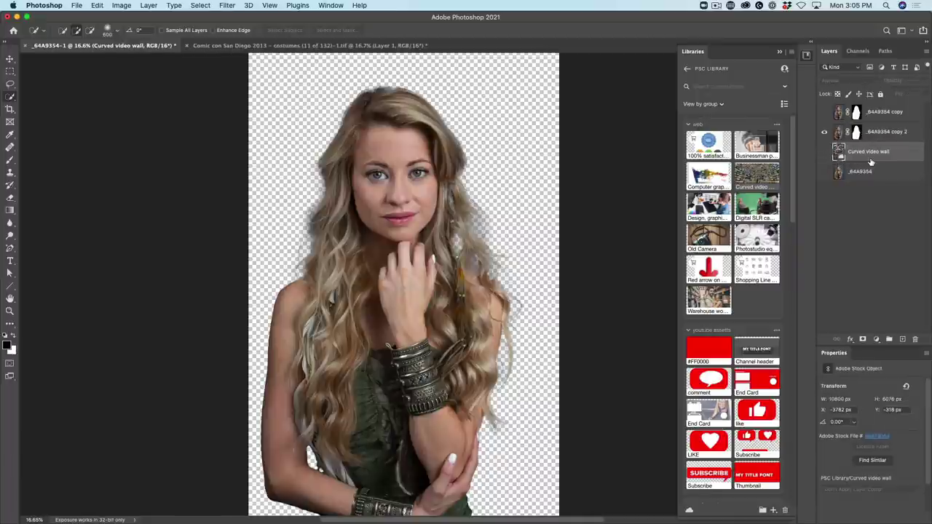
left_click(825, 152)
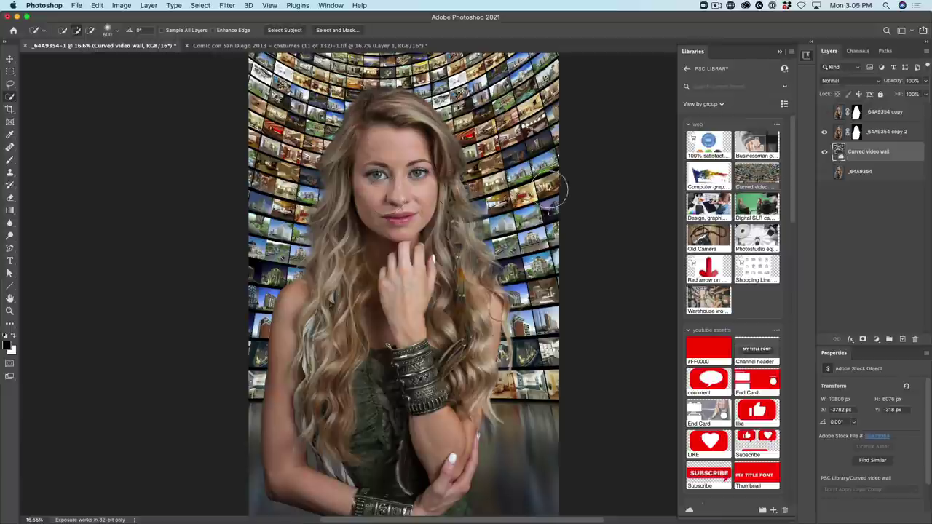
Compare the hair edges of the _64A9354 copy and copy 2 cutouts against the video wall by toggling their visibility.
left_click(825, 132)
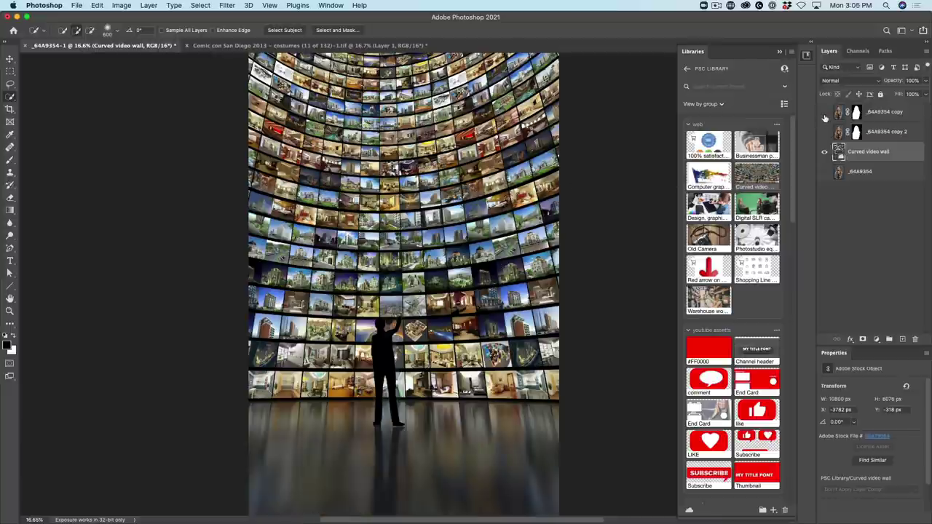
left_click(826, 112)
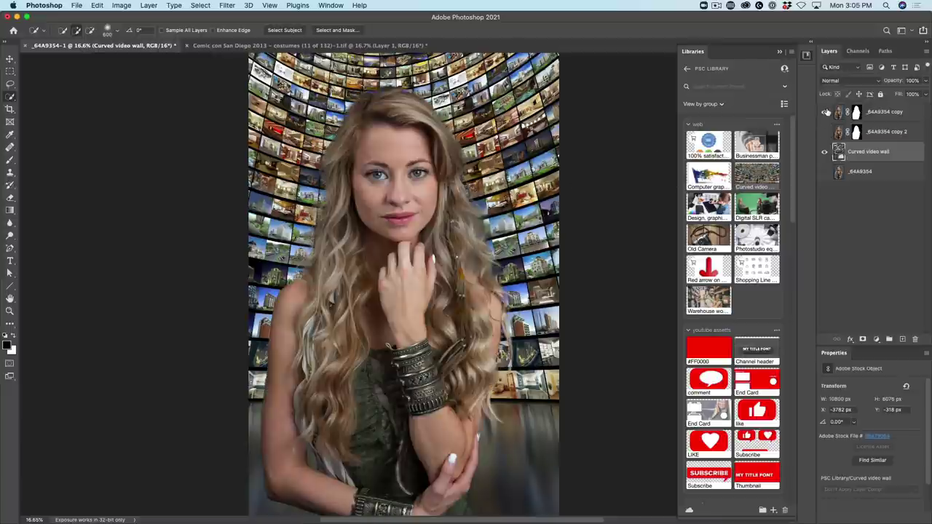
left_click(826, 113)
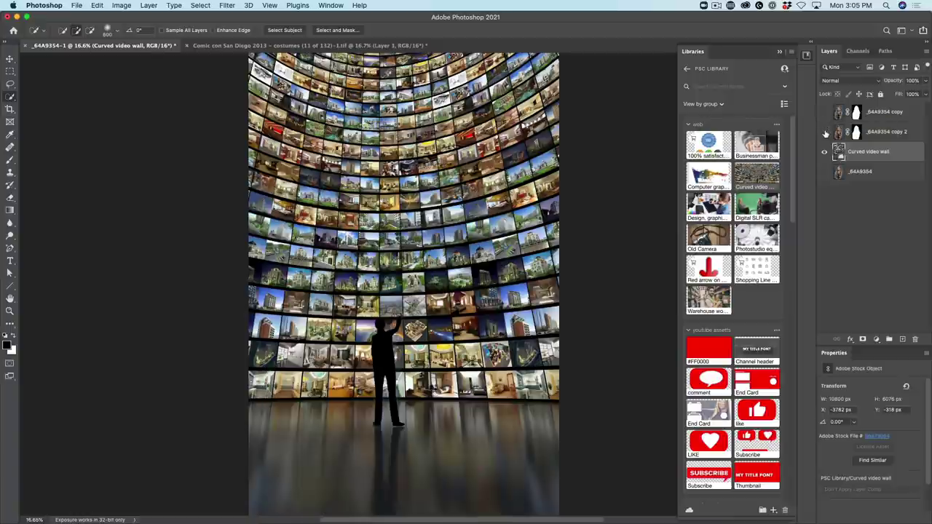
left_click(825, 133)
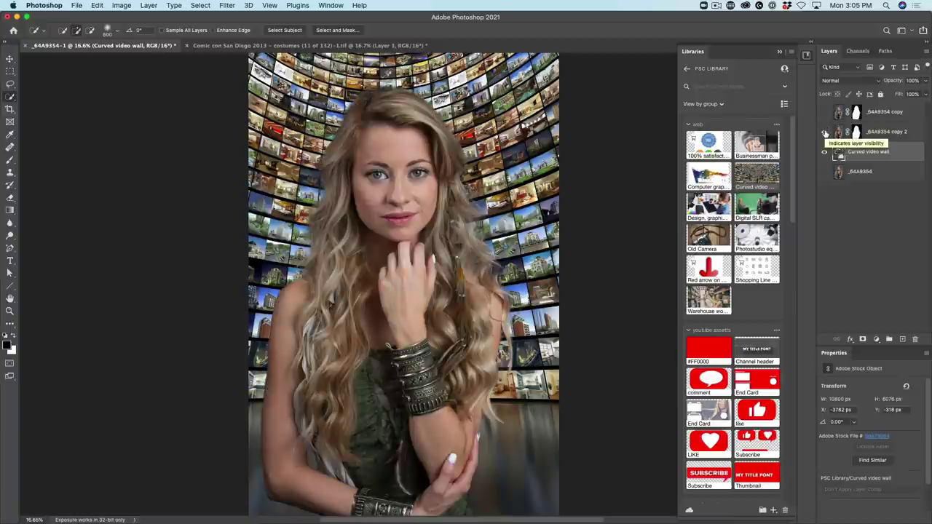
left_click(825, 112)
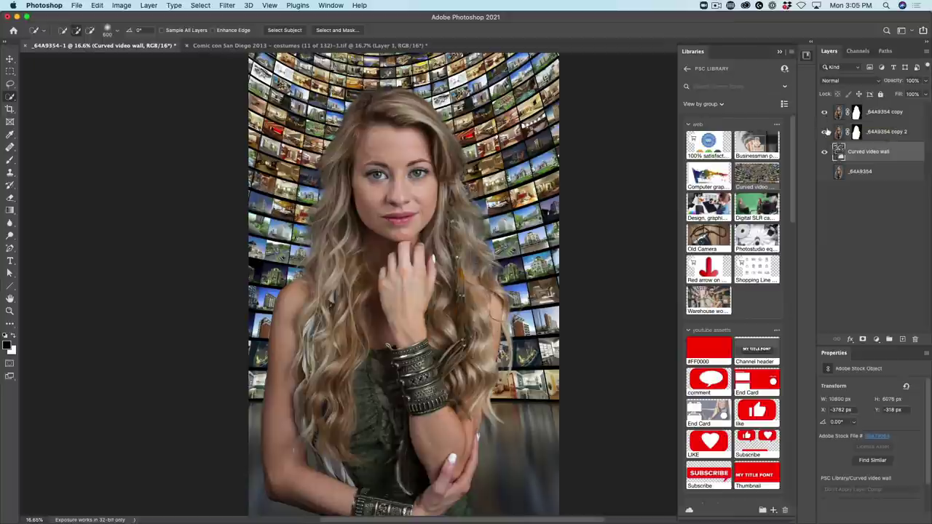
left_click(825, 132)
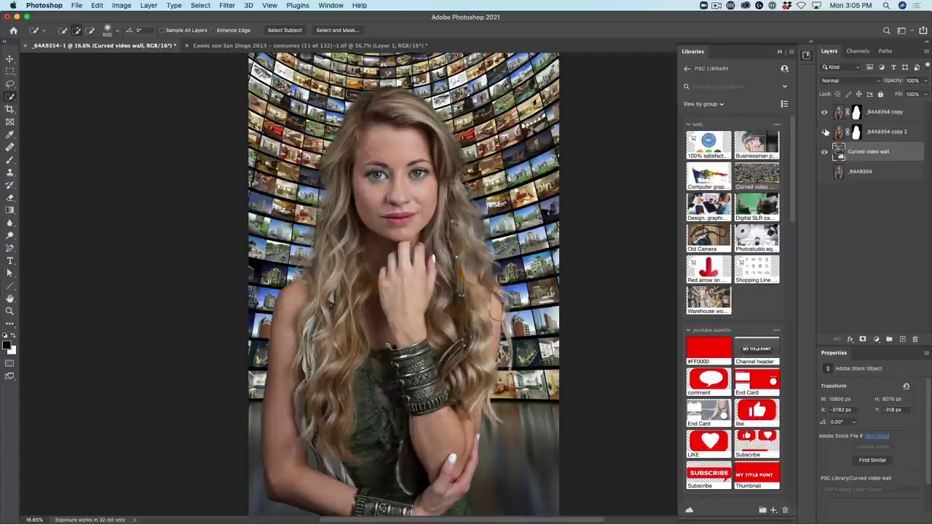
Hide both cutouts and the Curved video wall, and make the original _64A9354 layer visible and active.
left_click(824, 111)
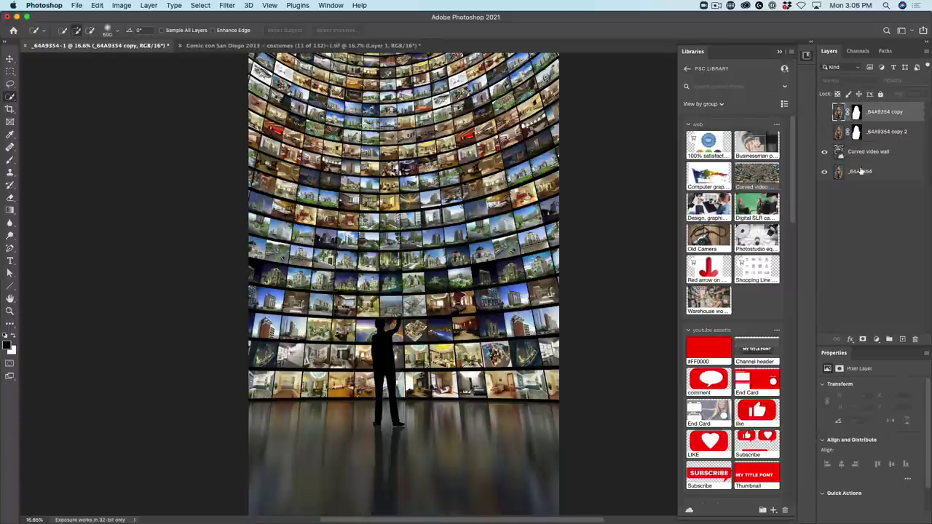
left_click(860, 171)
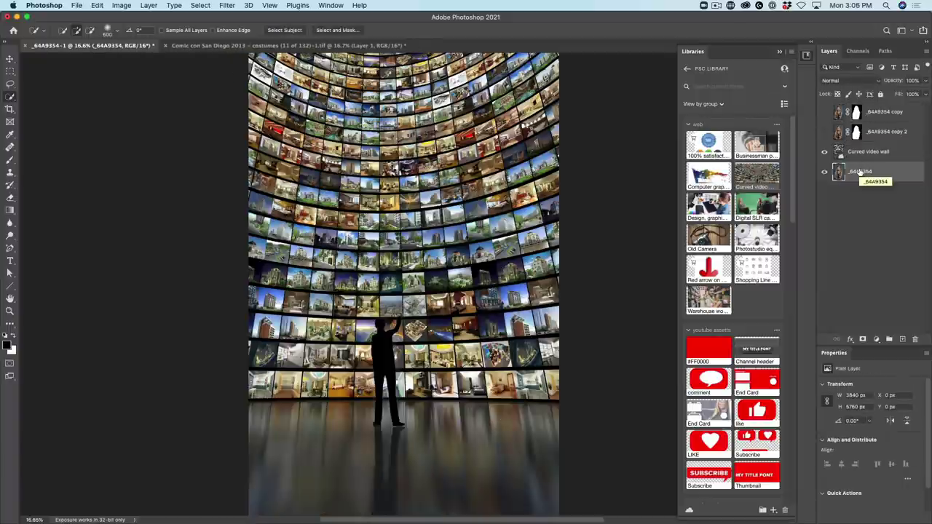
left_click(824, 152)
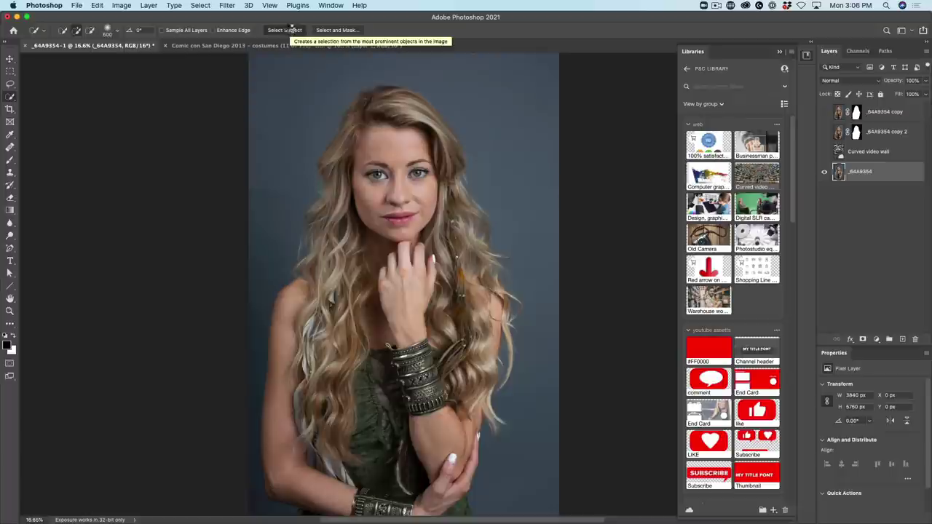
Select the woman with Select Subject and refine her hair in Select and Mask using Refine Hair and brush strokes along the edges.
left_click(335, 30)
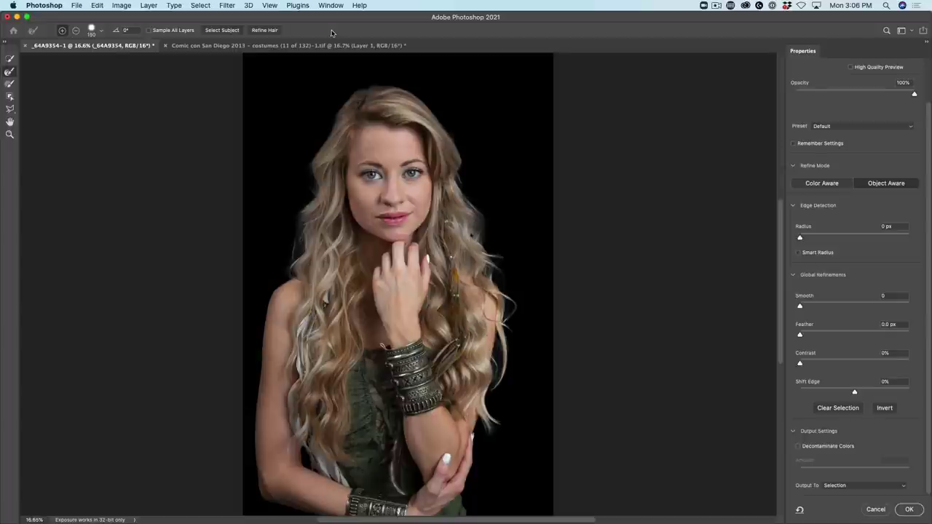
left_click(268, 30)
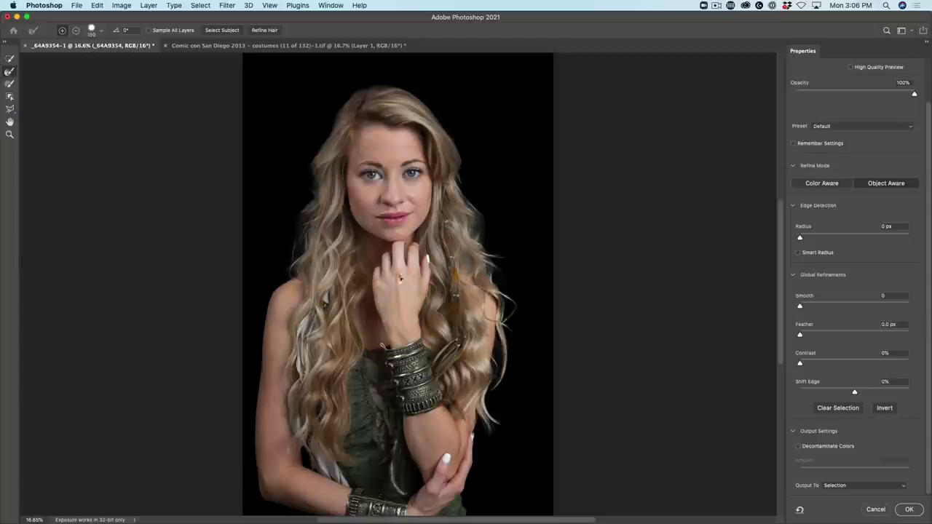
mouse_move(310, 211)
left_mouse_down()
mouse_move(294, 268)
mouse_move(300, 215)
mouse_move(305, 259)
mouse_move(306, 247)
left_mouse_up()
mouse_move(446, 175)
left_mouse_down()
mouse_move(463, 207)
mouse_move(455, 180)
mouse_move(483, 227)
mouse_move(481, 239)
mouse_move(479, 216)
mouse_move(474, 258)
left_mouse_up()
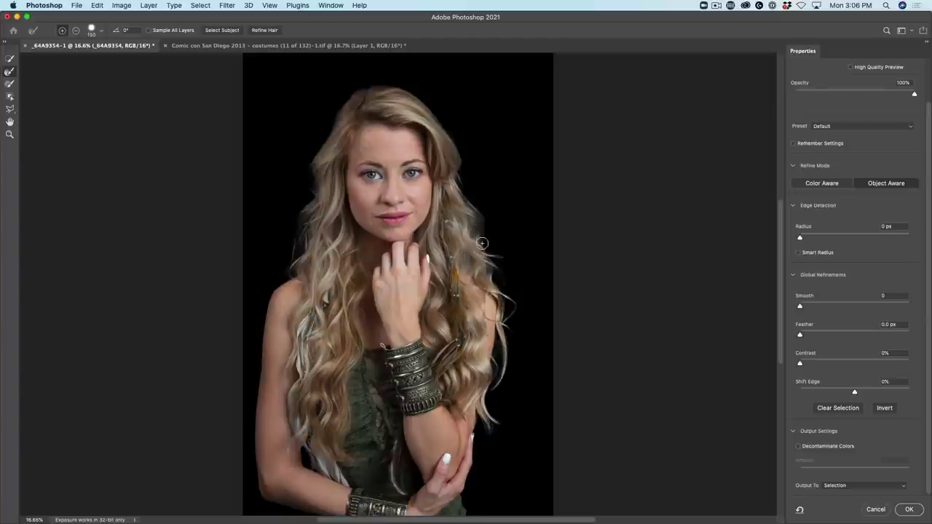
left_click_drag(505, 303, 512, 306)
Output this selection as a new masked layer, move the Curved video wall layer beneath it and make the wall visible.
left_click(865, 486)
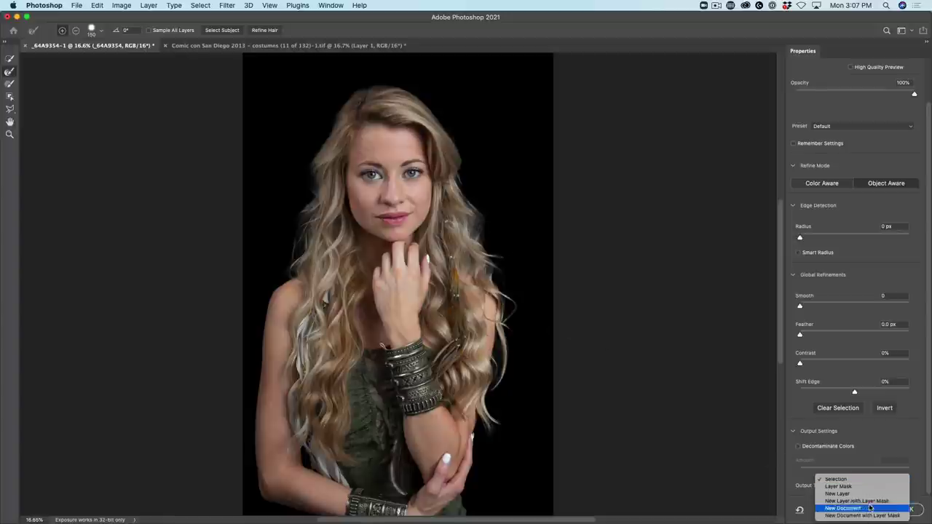
left_click(874, 502)
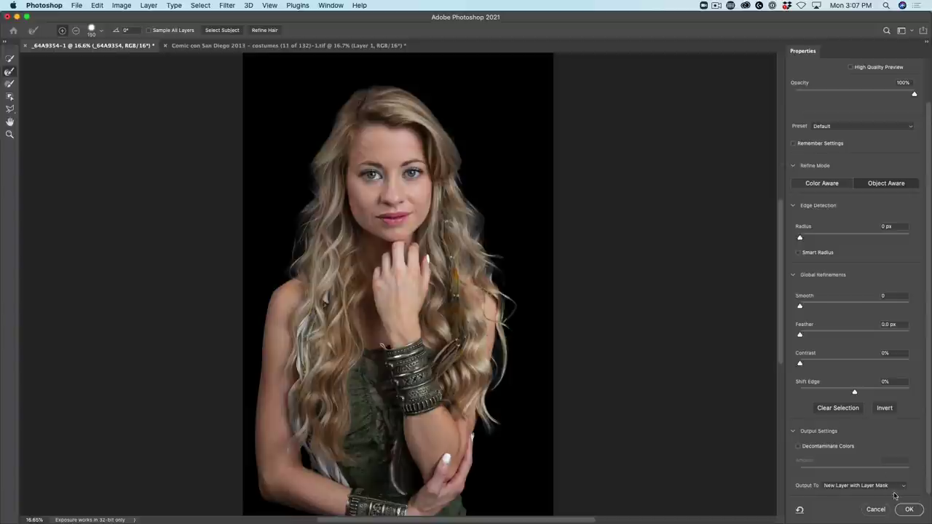
left_click(909, 510)
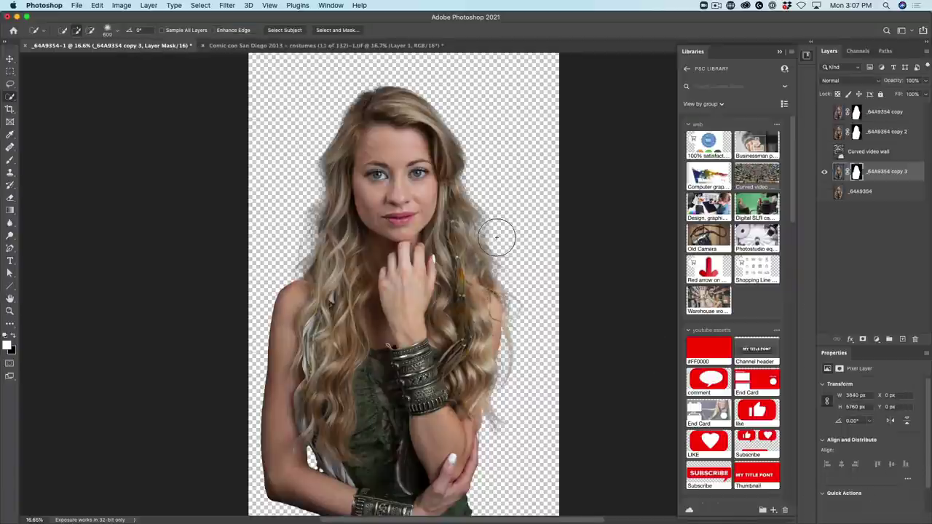
left_click_drag(858, 153, 853, 185)
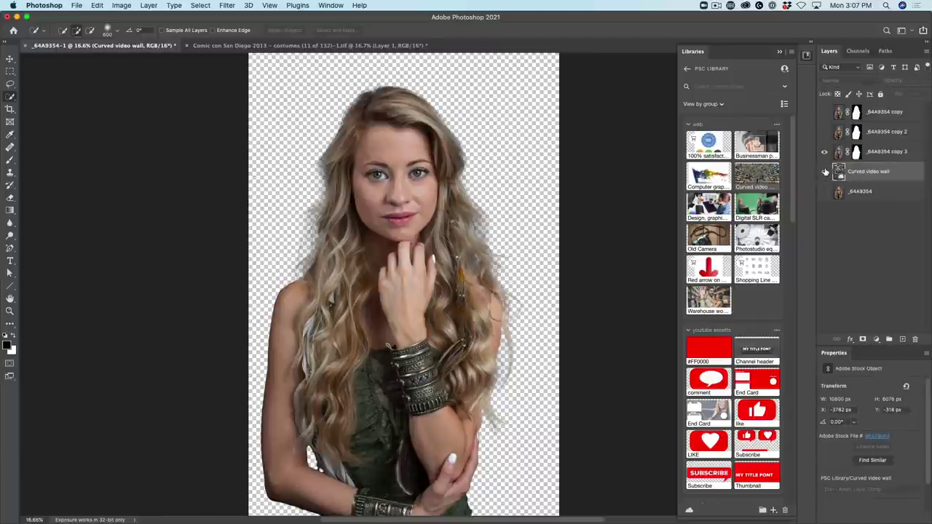
left_click(825, 171)
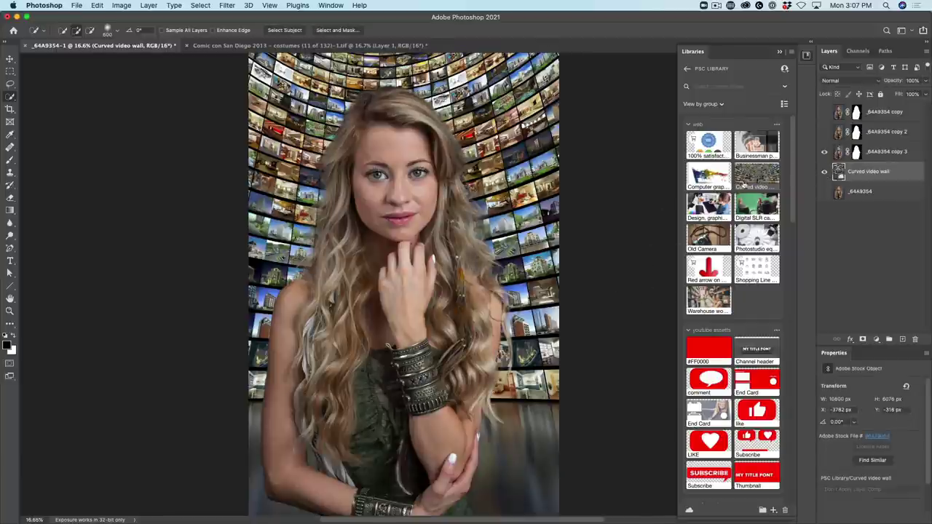
Compare the copy 3 cutout with the first cutout by hiding copy 3 and showing _64A9354 copy.
left_click(826, 151)
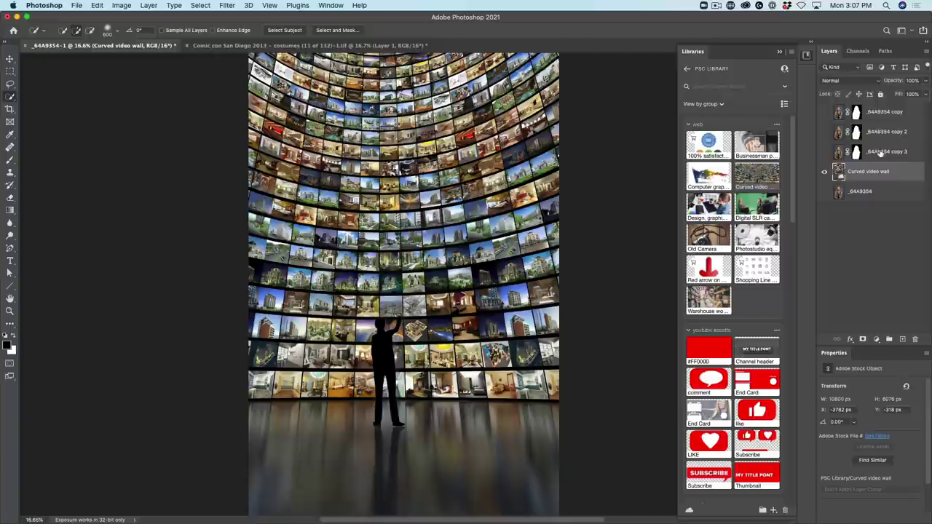
left_click(825, 113)
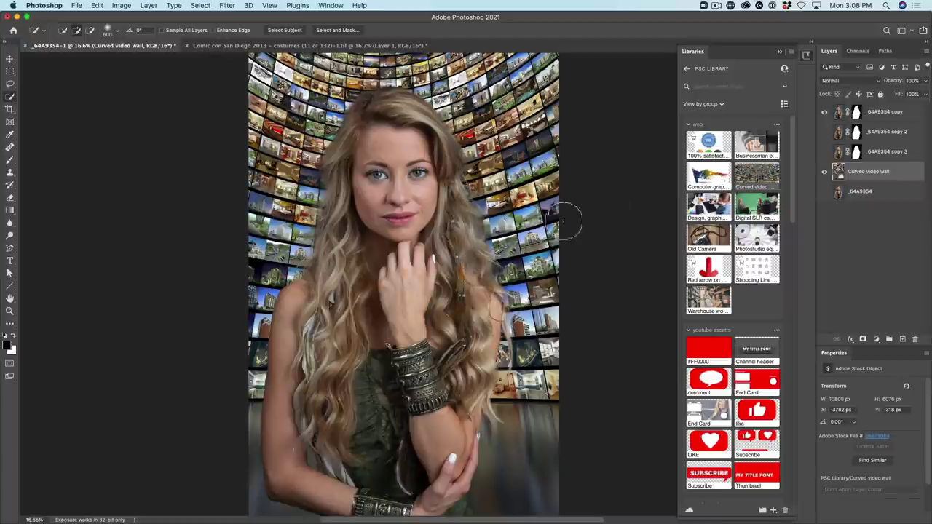
Compare the cutouts on the video wall by hiding _64A9354 copy, toggling copy 2 on and off, and showing copy 3.
left_click(825, 112)
left_click(825, 132)
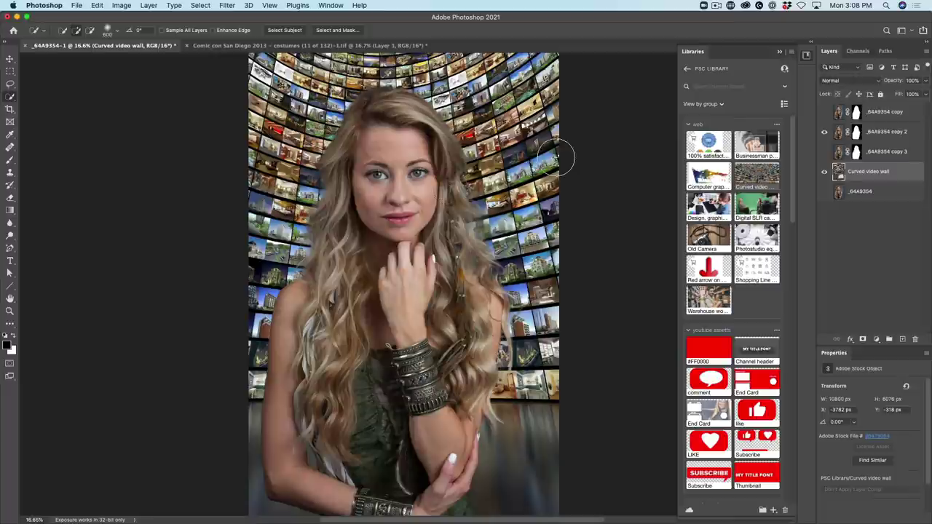
left_click(824, 133)
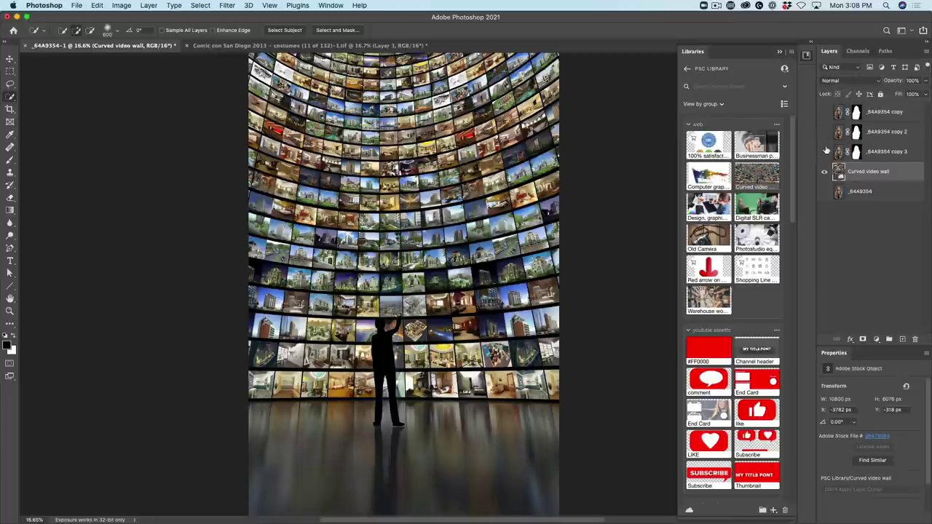
left_click(825, 152)
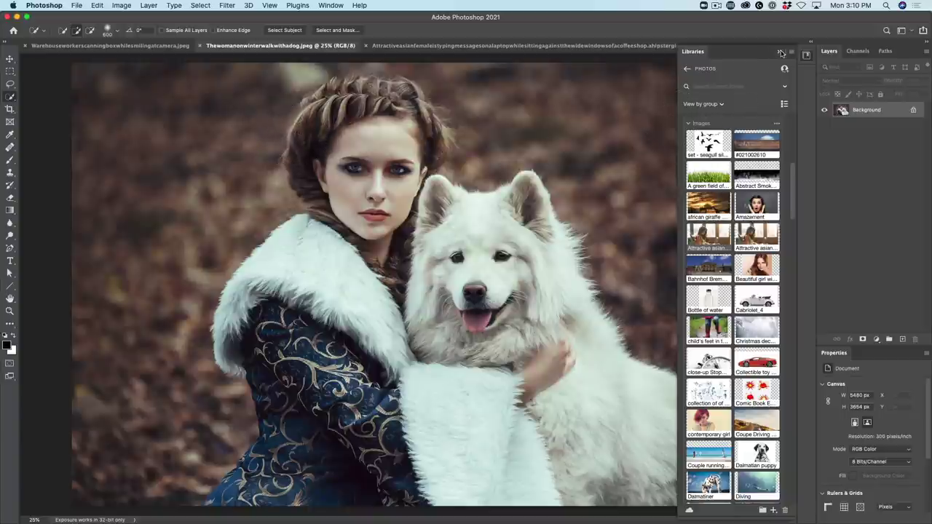
Collapse the Libraries, select the woman and dog with Select Subject, and apply Refine Hair in Select and Mask.
left_click(781, 52)
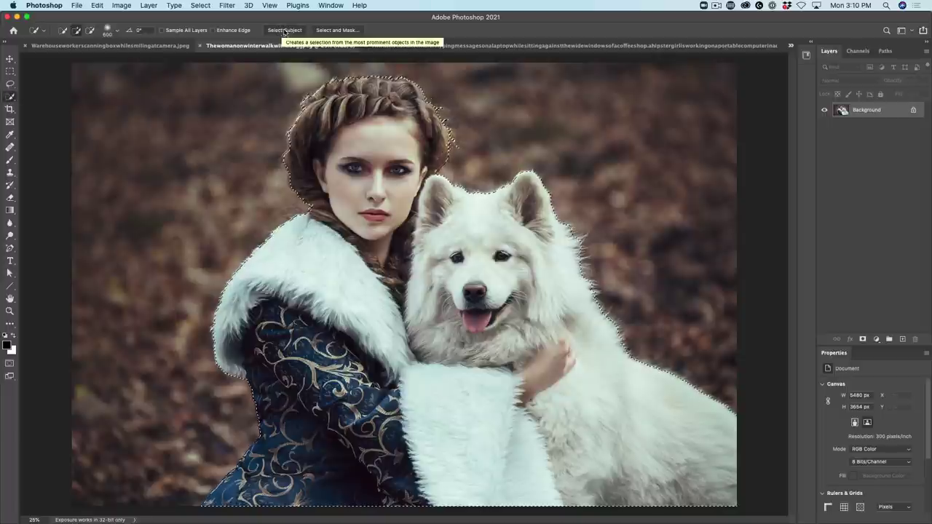
left_click(336, 30)
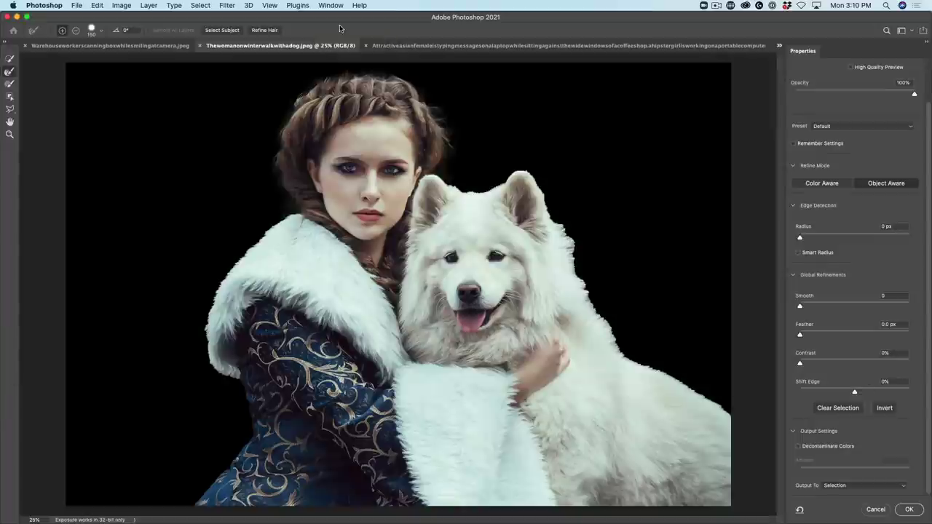
left_click(265, 30)
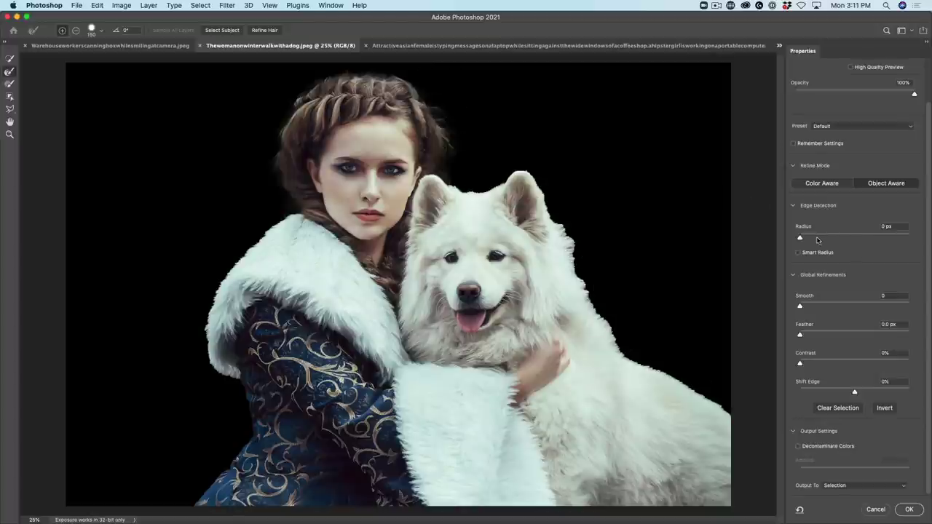
Try an edge detection radius of 3 px and a refining brush stroke along the dog's fur, and cancel Select and Mask.
left_click_drag(798, 239, 820, 241)
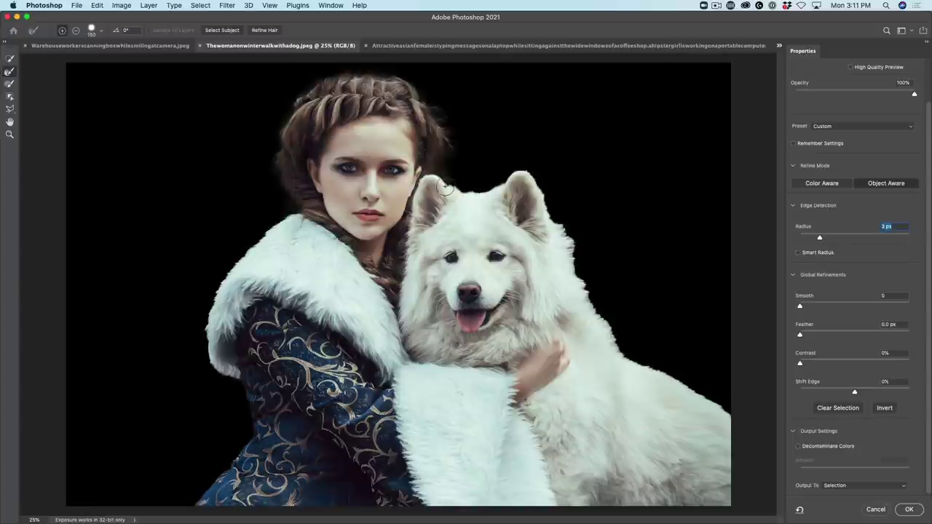
mouse_move(445, 186)
left_mouse_down()
mouse_move(436, 177)
mouse_move(529, 176)
mouse_move(560, 219)
mouse_move(597, 313)
mouse_move(635, 358)
mouse_move(731, 415)
mouse_move(736, 397)
left_mouse_up()
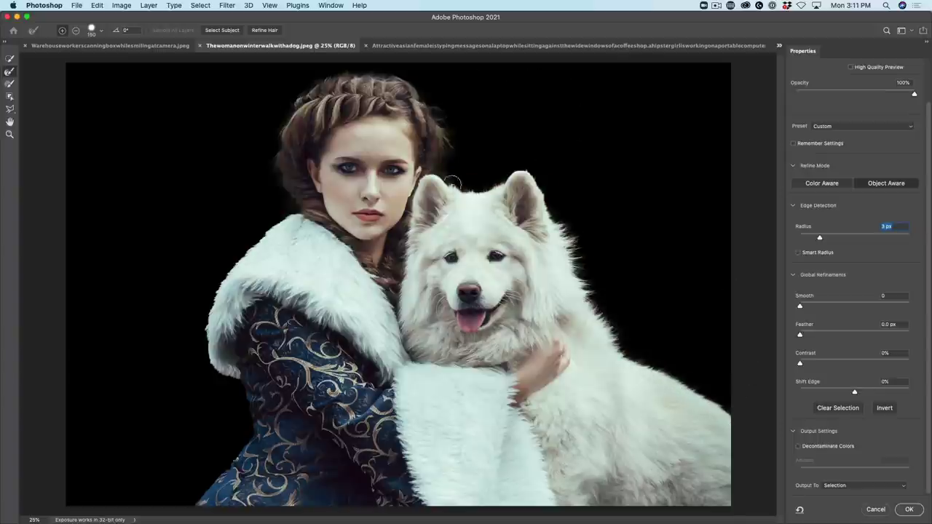
left_click(877, 510)
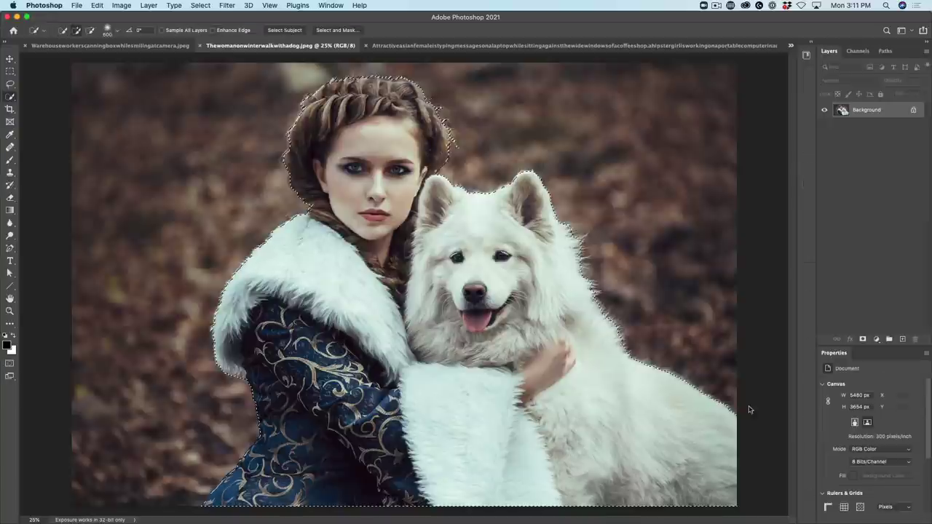
Switch to the photo of the woman with the laptop, select her with Select Subject, and apply Refine Hair in Select and Mask.
left_click(397, 45)
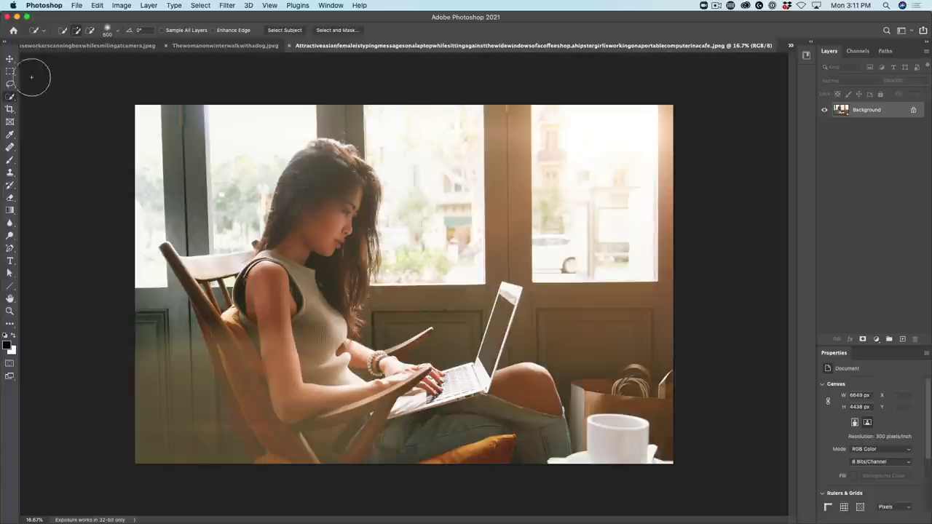
left_click(286, 31)
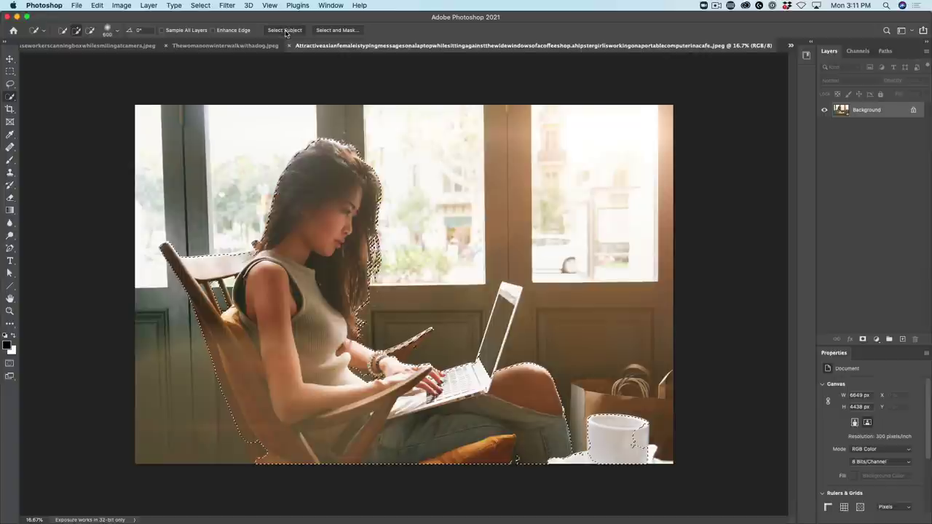
left_click(334, 31)
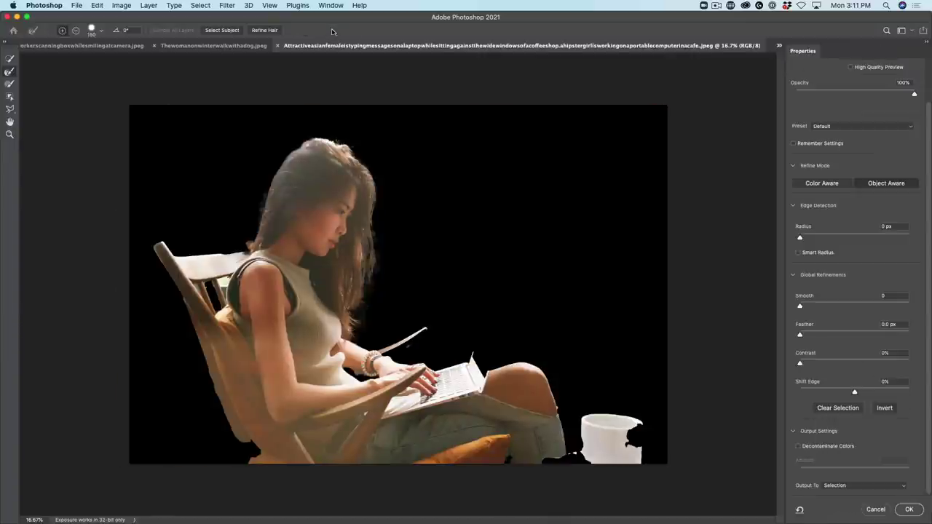
left_click(269, 32)
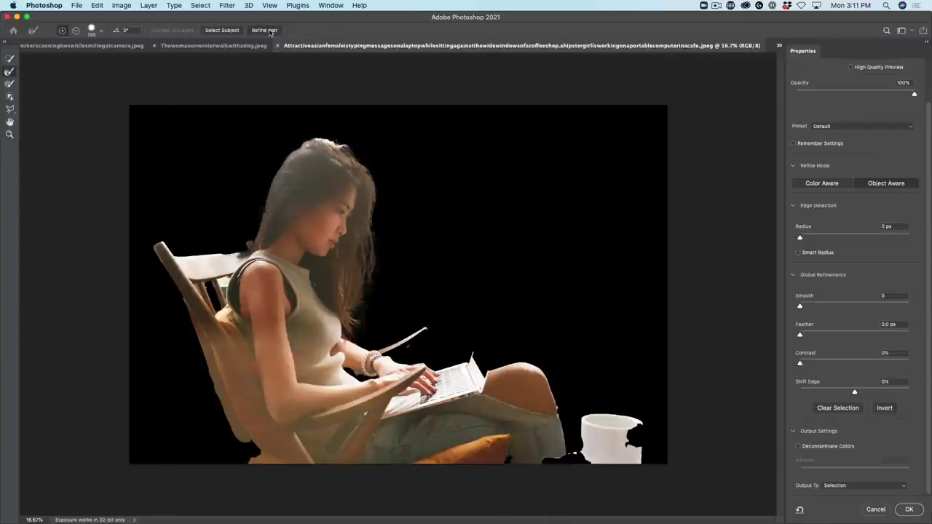